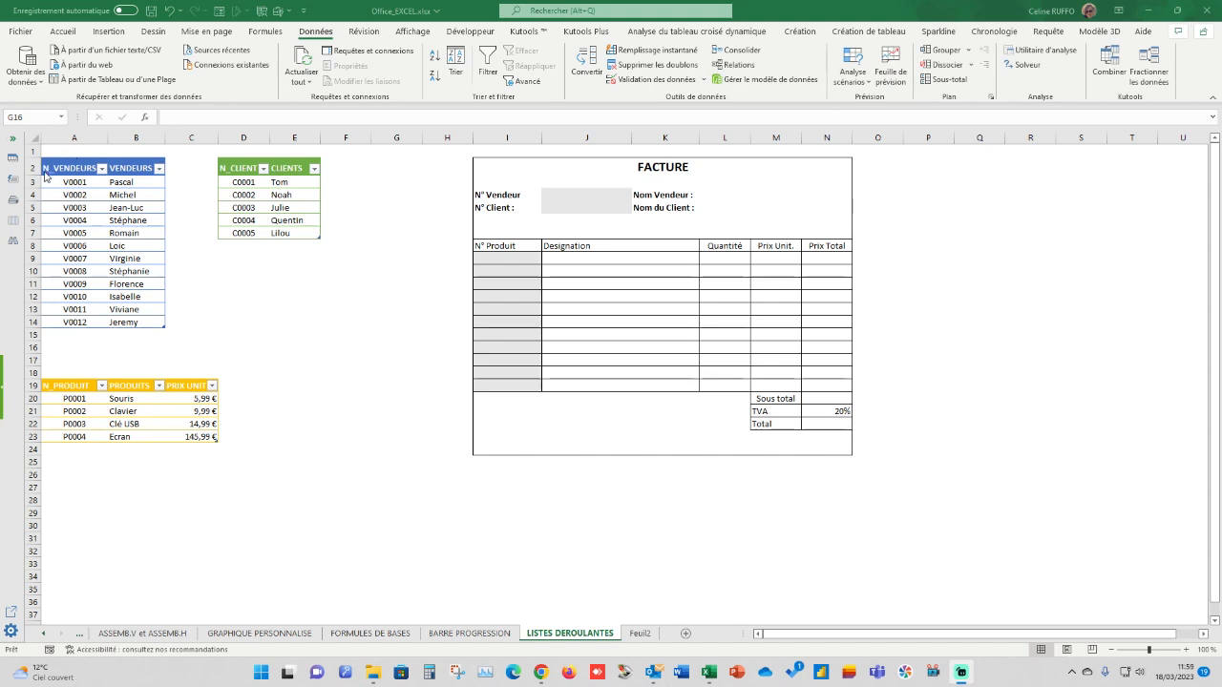
# - Examine the seller, client and product source tables and the available table format styles
pyautogui.moveTo(55, 168); pyautogui.dragTo(131, 323)
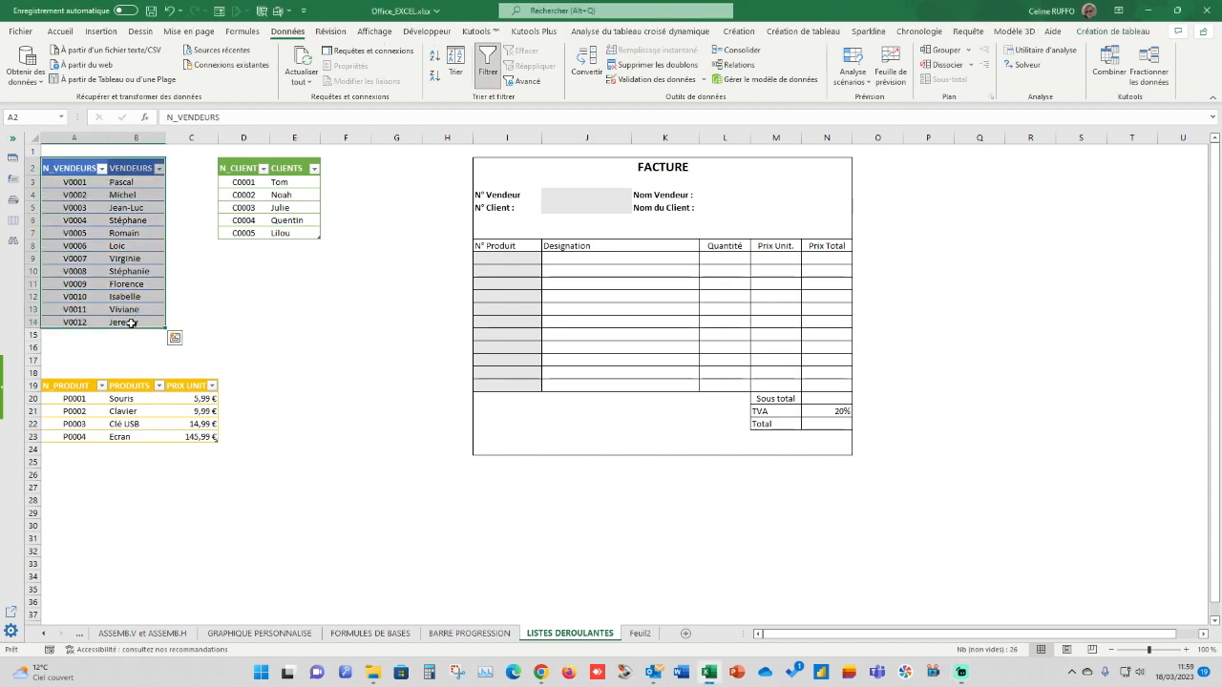
pyautogui.click(54, 31)
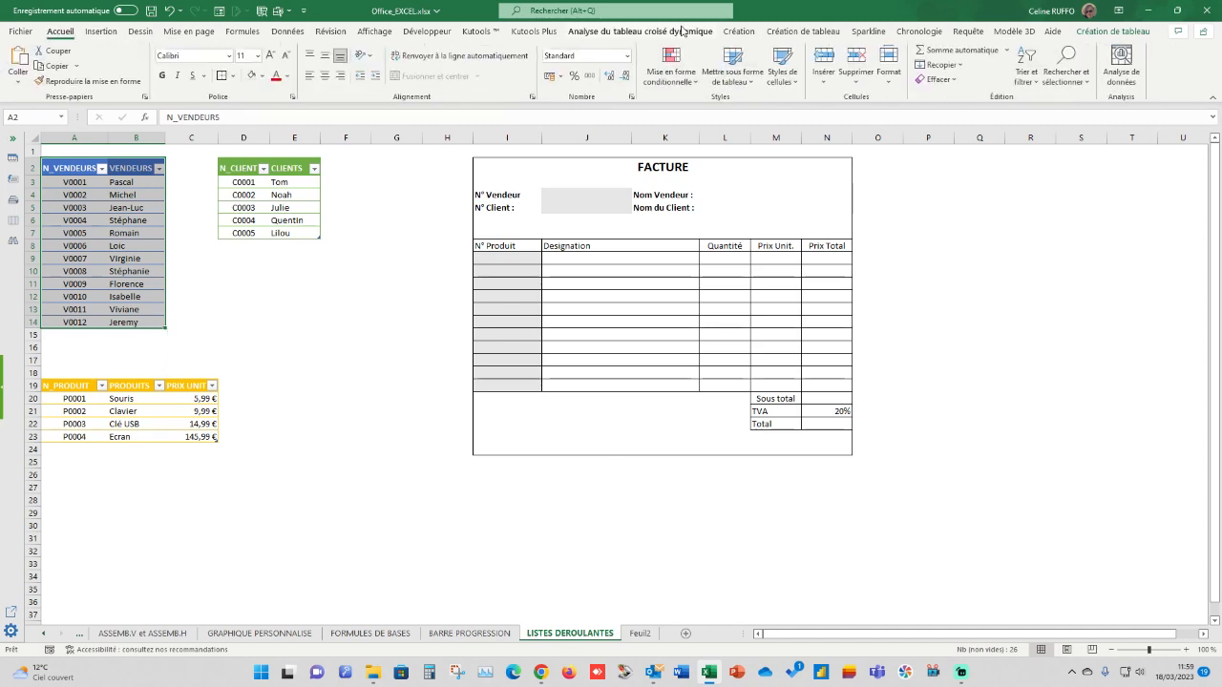
pyautogui.click(752, 86)
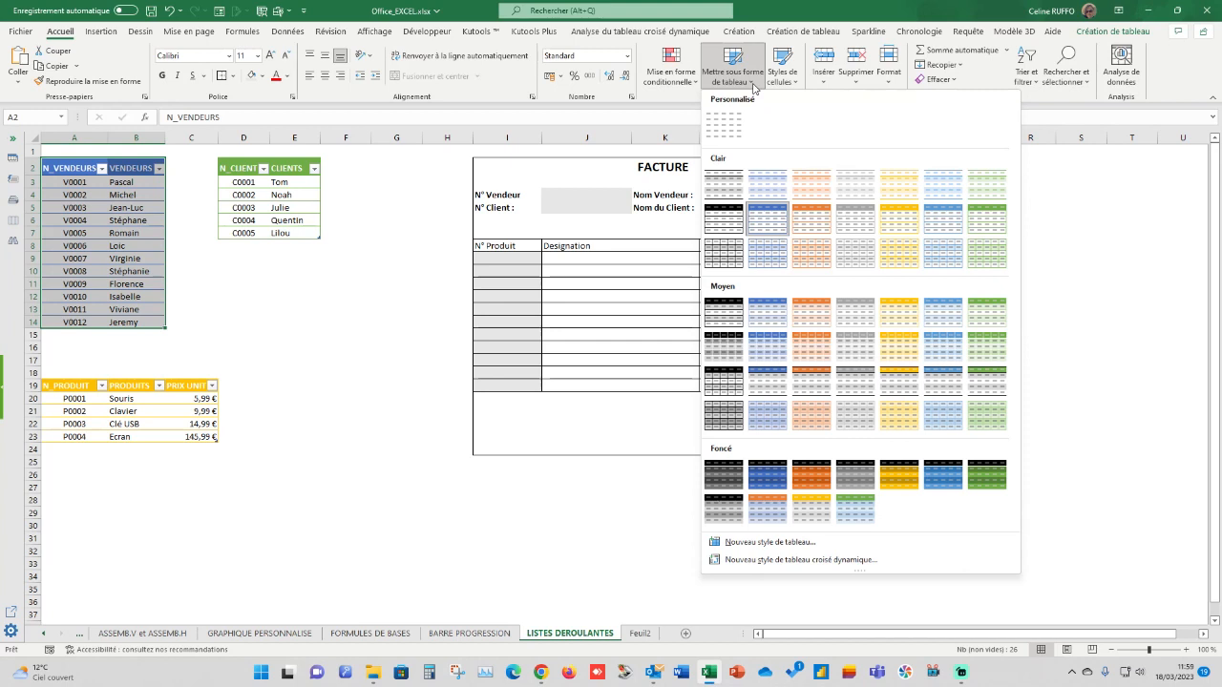
pyautogui.click(306, 290)
pyautogui.moveTo(239, 168); pyautogui.dragTo(315, 235)
pyautogui.click(38, 381)
pyautogui.click(294, 398)
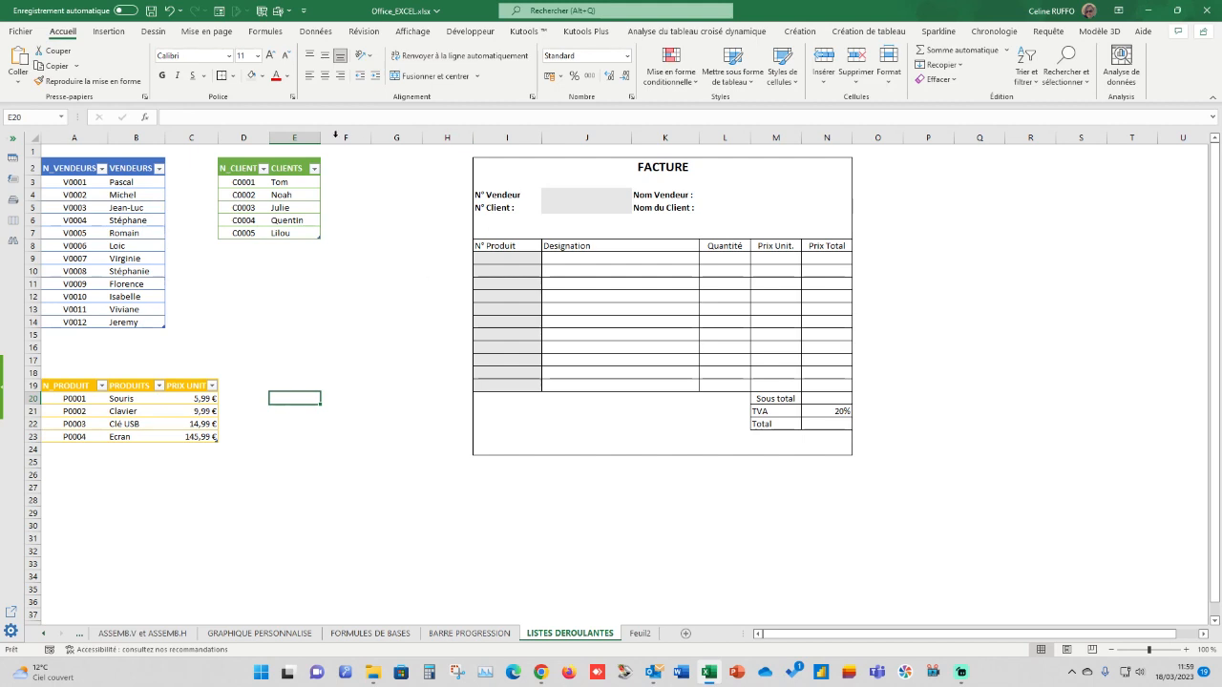
# - Review the invoice's seller, client and product number cells and the lookup formulas in the seller and client name cells
pyautogui.click(586, 192)
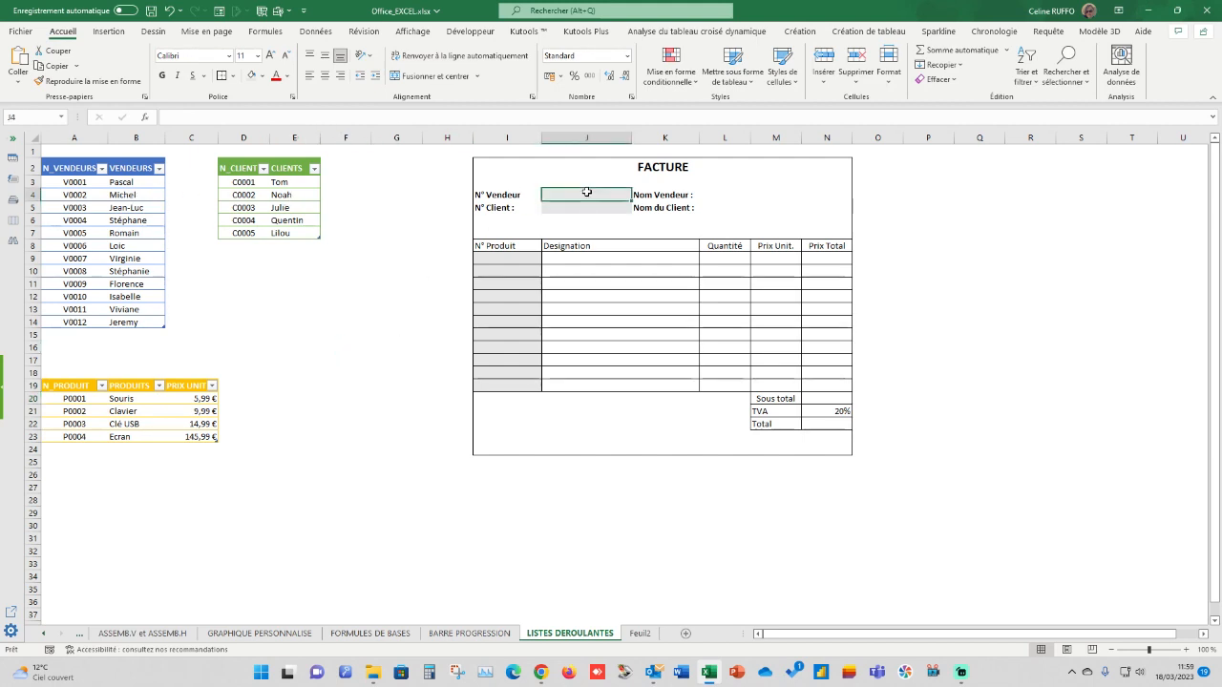
pyautogui.moveTo(512, 256); pyautogui.dragTo(527, 377)
pyautogui.moveTo(604, 197); pyautogui.dragTo(602, 209)
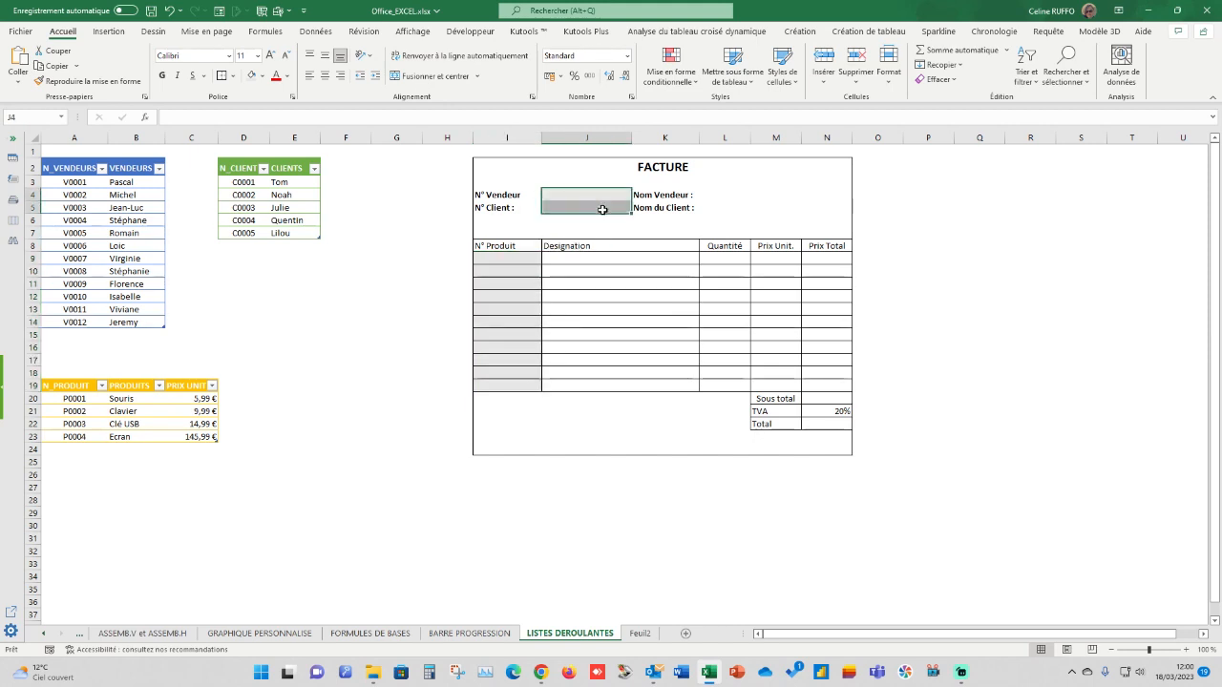
pyautogui.click(746, 195)
pyautogui.click(748, 207)
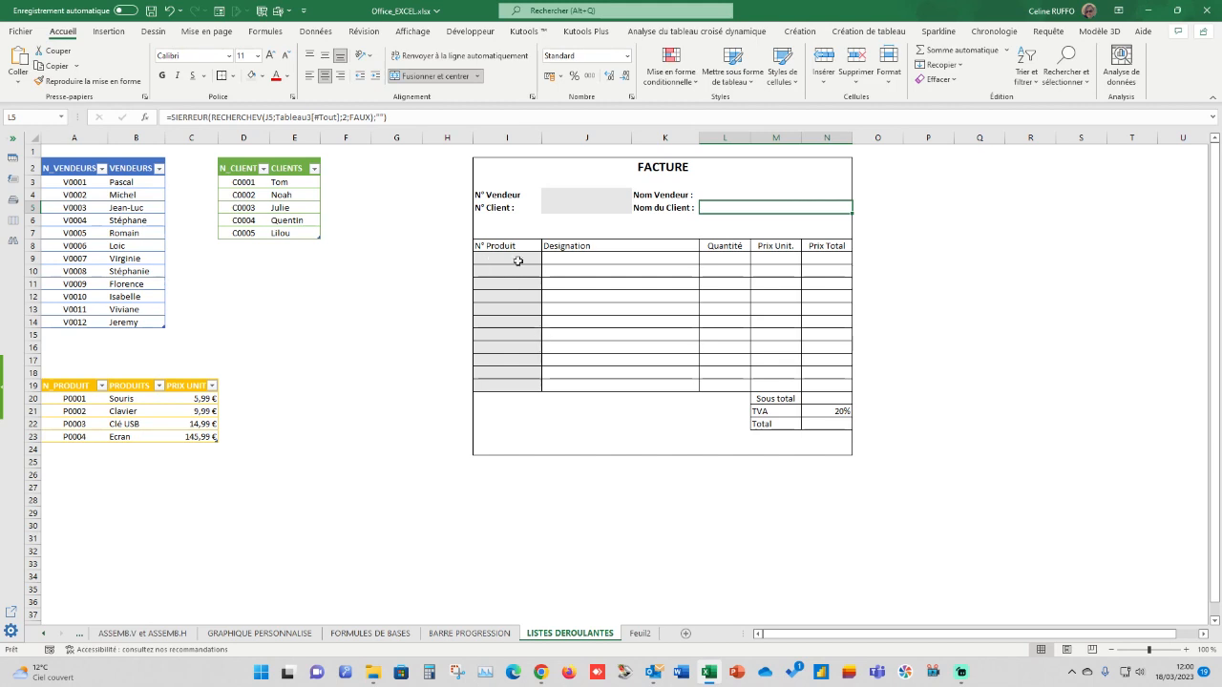
pyautogui.click(723, 194)
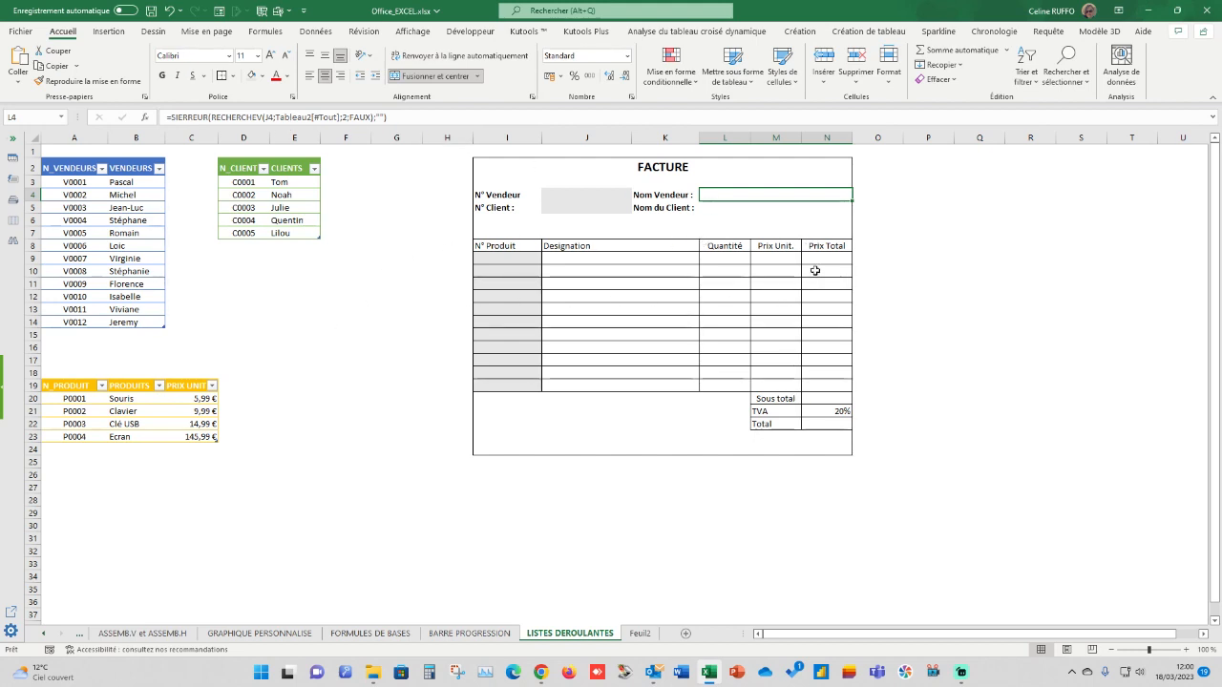
pyautogui.click(668, 271)
pyautogui.click(513, 260)
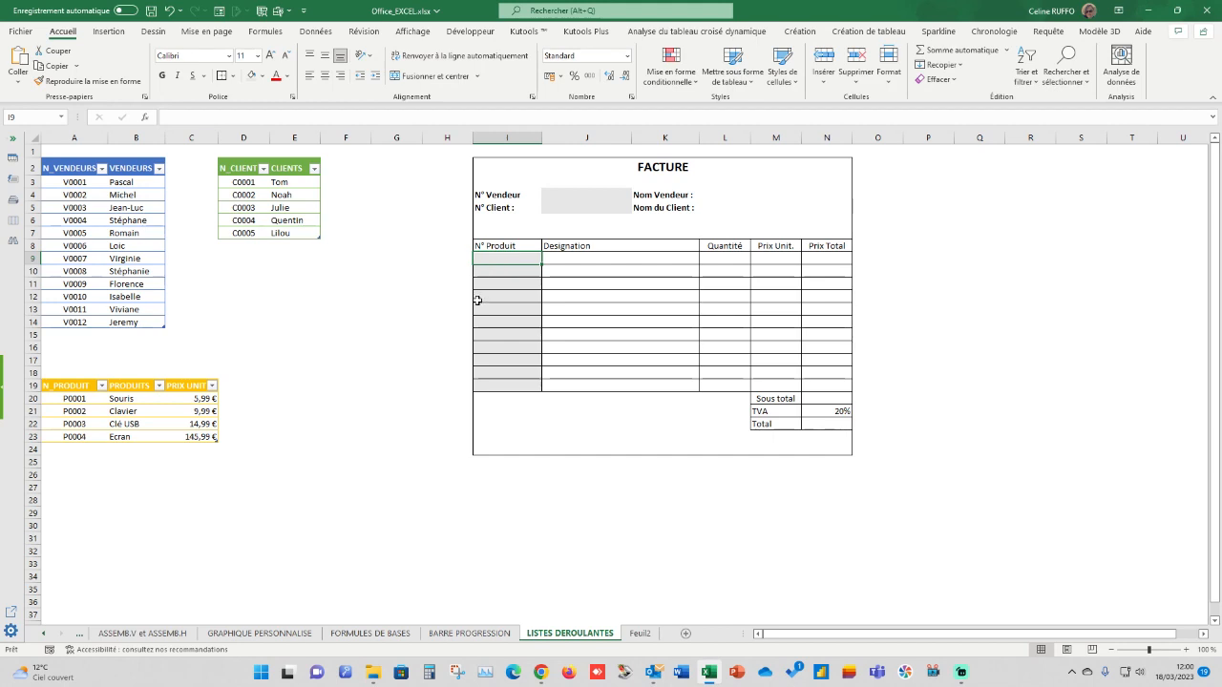
pyautogui.click(589, 204)
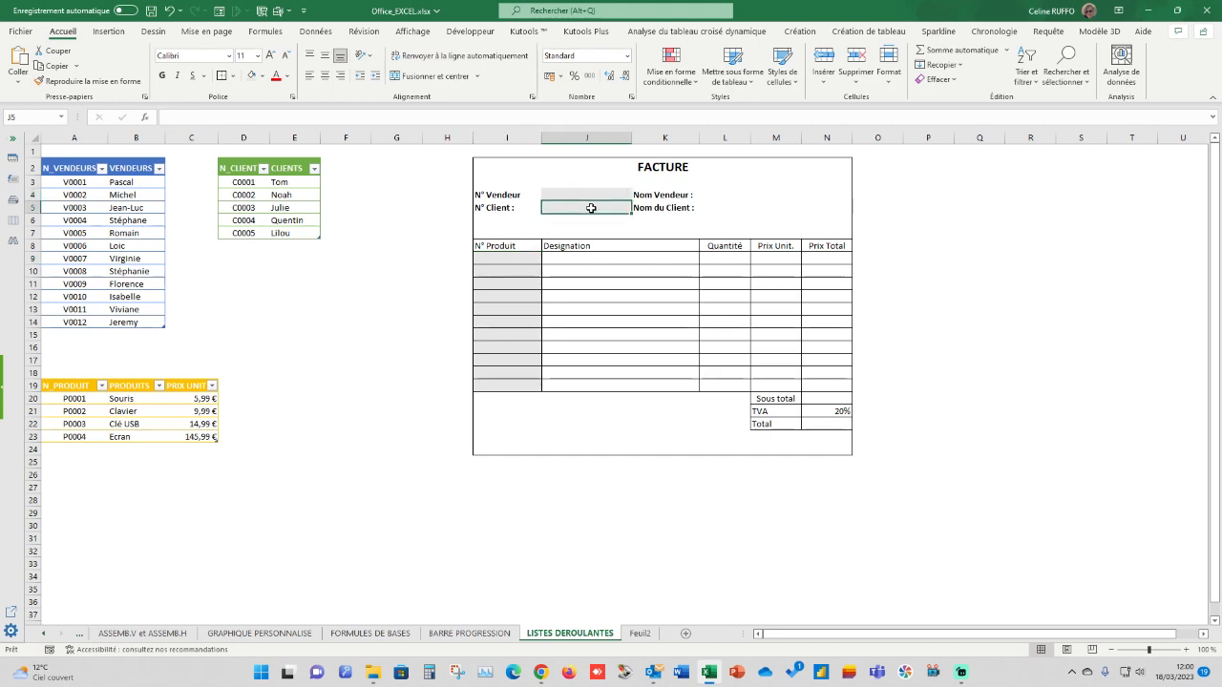
# - Add list data validation to the seller number cell J4, using seller numbers $A$3:$A$14 as the source
pyautogui.click(586, 195)
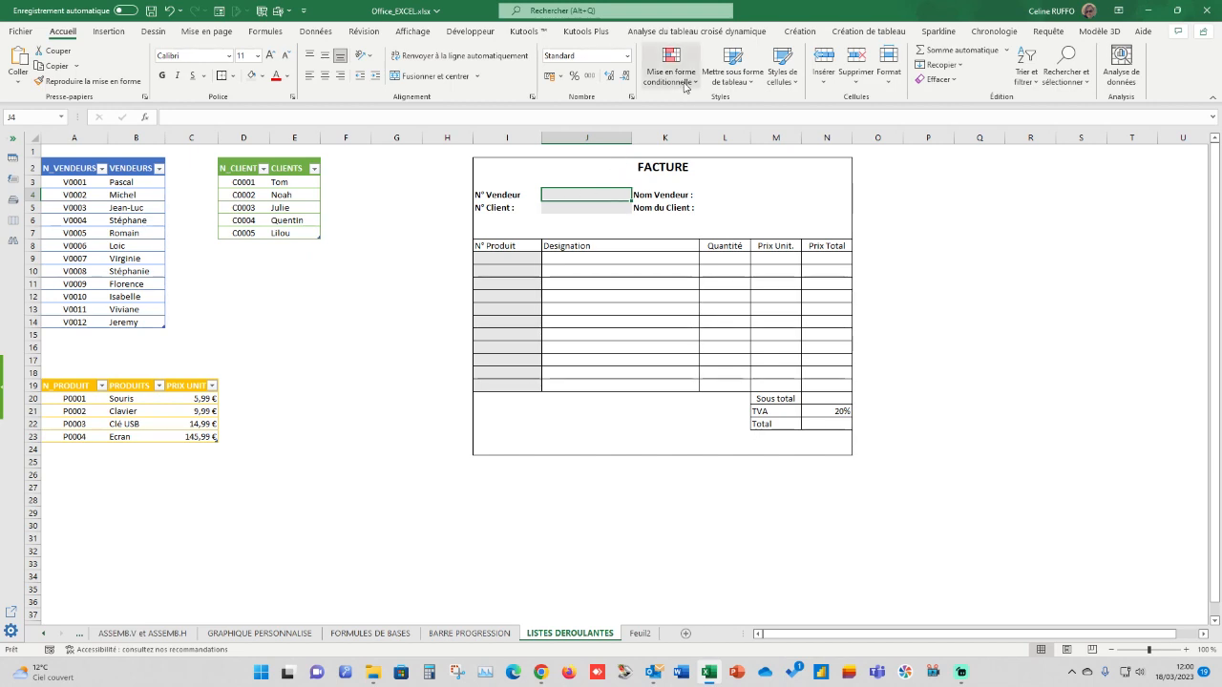
pyautogui.click(317, 31)
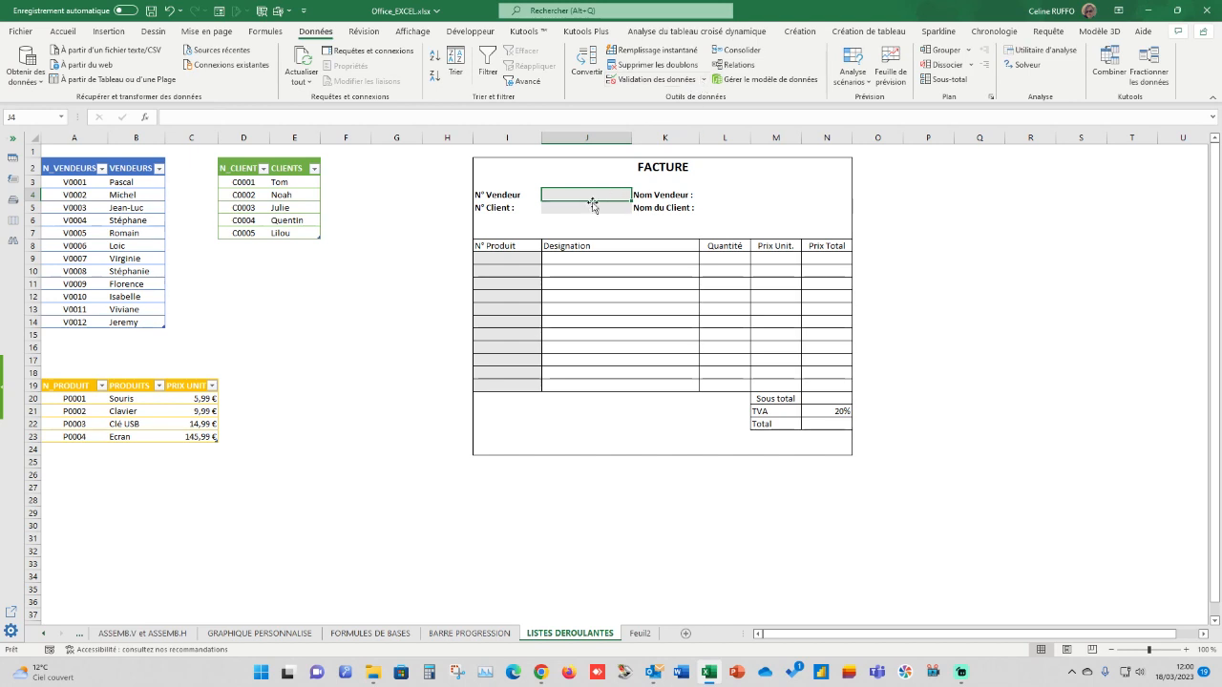
pyautogui.click(706, 82)
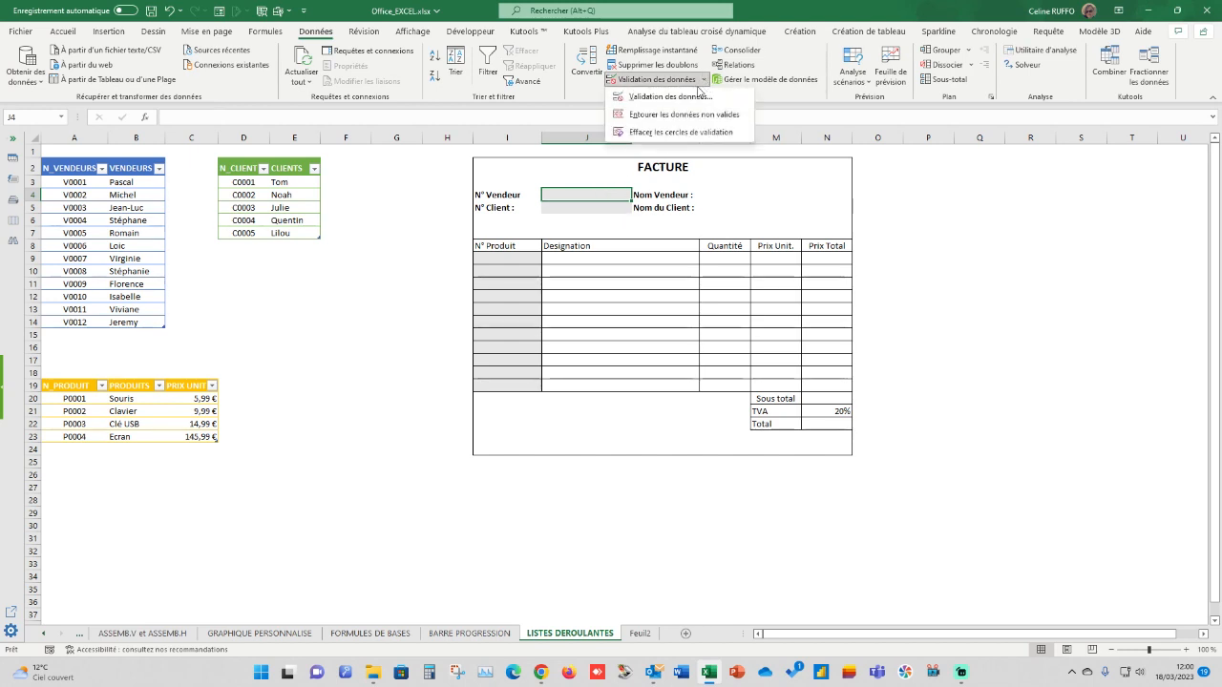
pyautogui.click(702, 97)
pyautogui.click(597, 301)
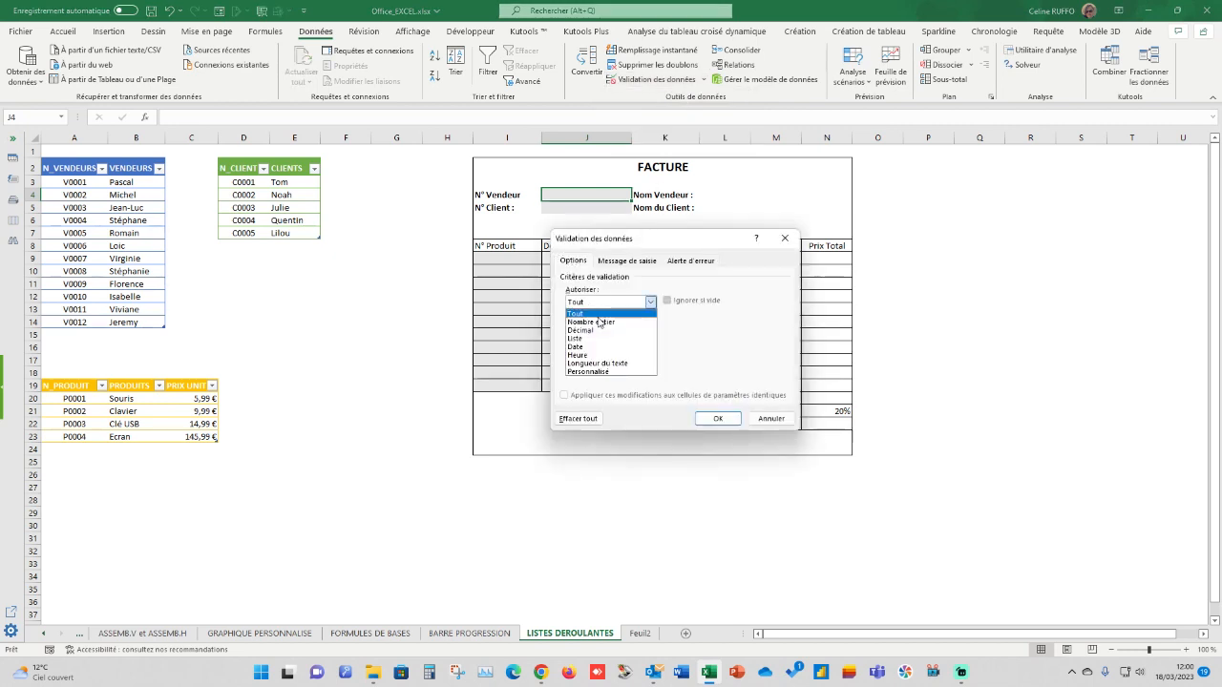
pyautogui.click(590, 339)
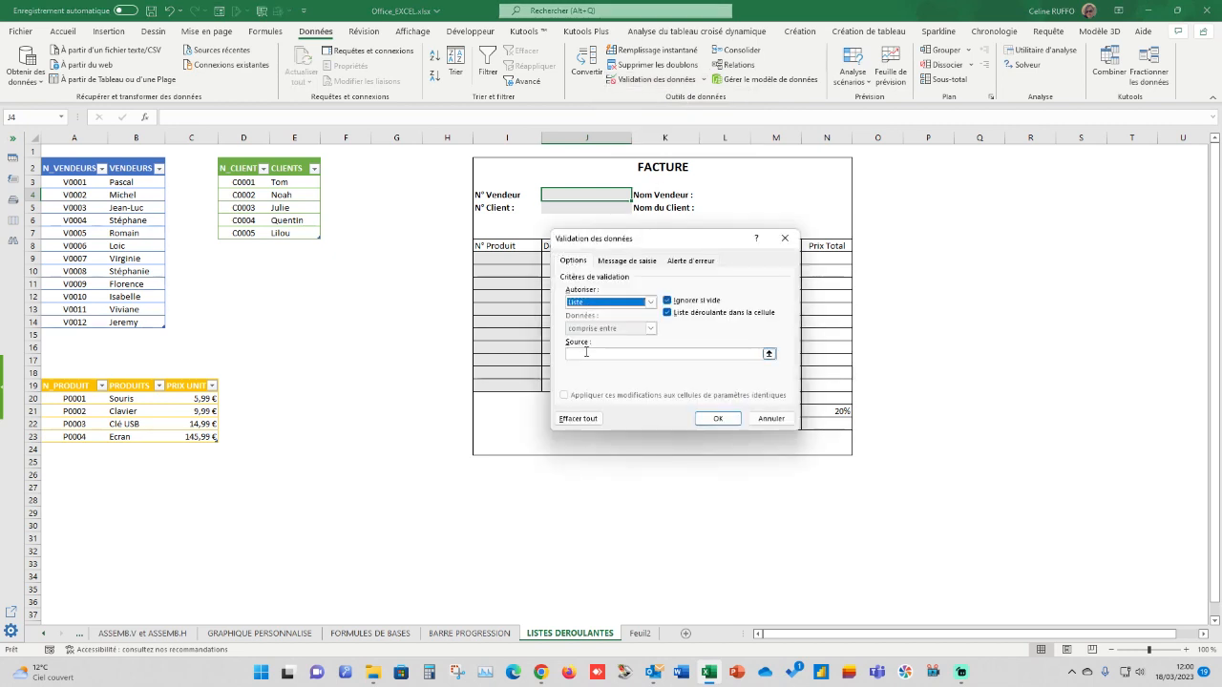
pyautogui.click(587, 354)
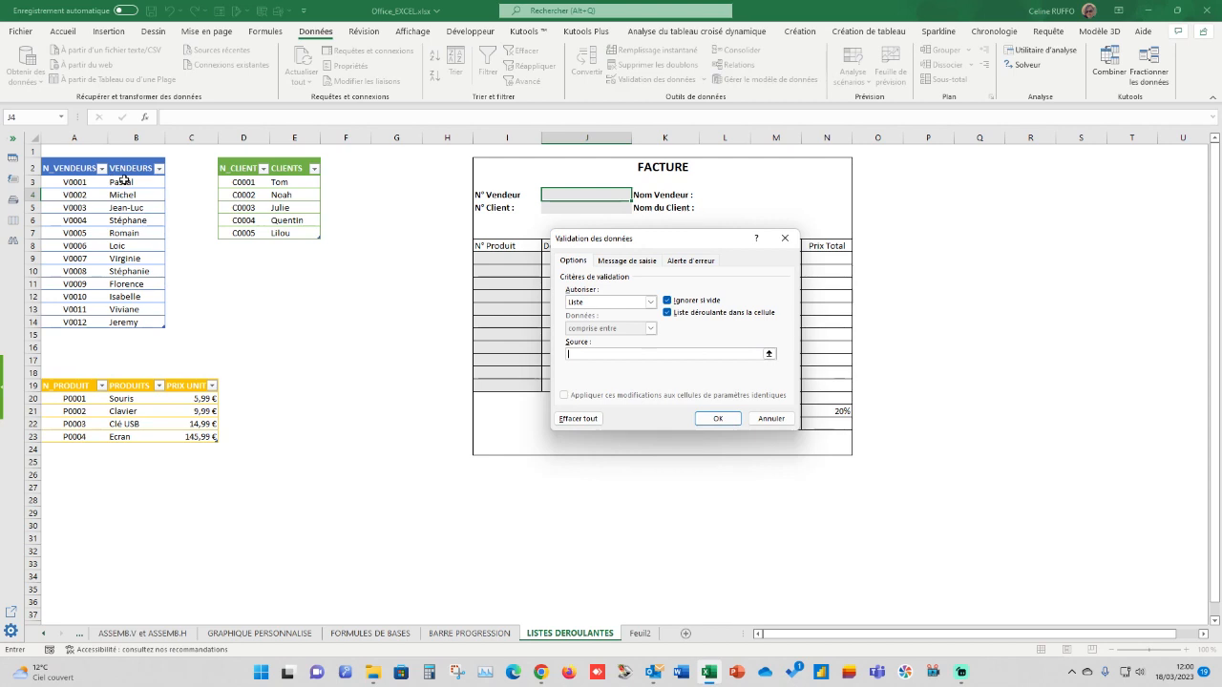
pyautogui.moveTo(80, 182); pyautogui.dragTo(67, 321)
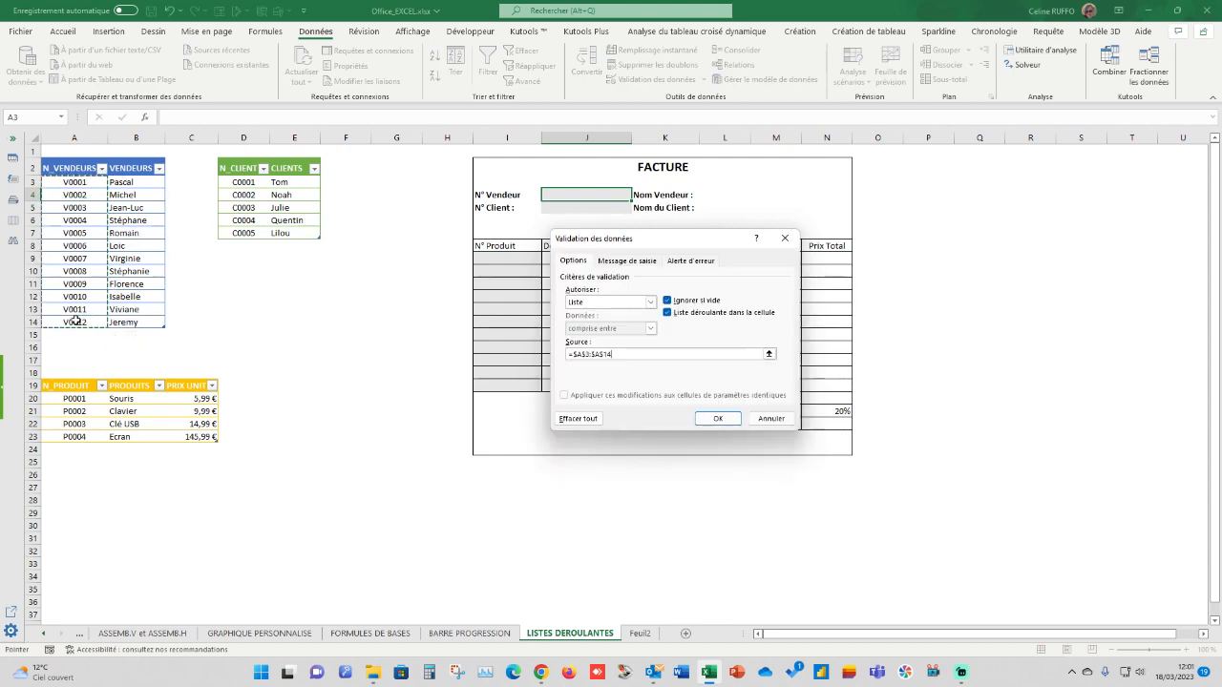
pyautogui.click(718, 418)
# - Try several seller numbers from the drop-down list in J4, starting with the second and ending on the last one
pyautogui.click(636, 196)
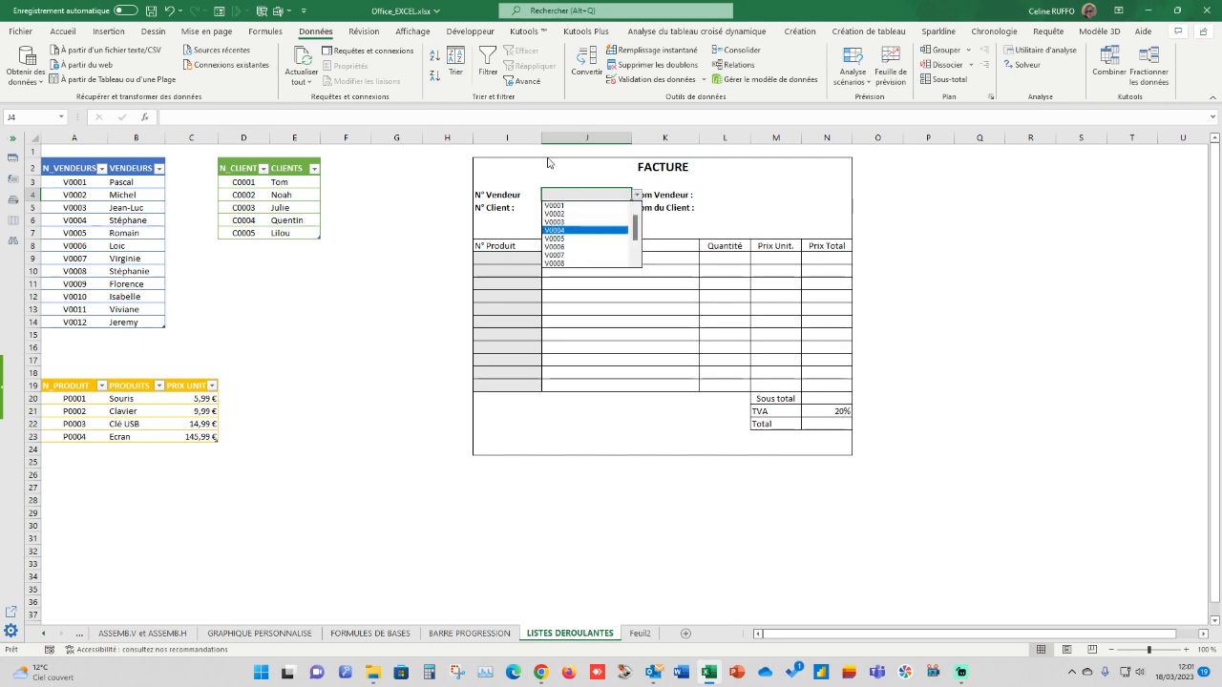
pyautogui.click(556, 213)
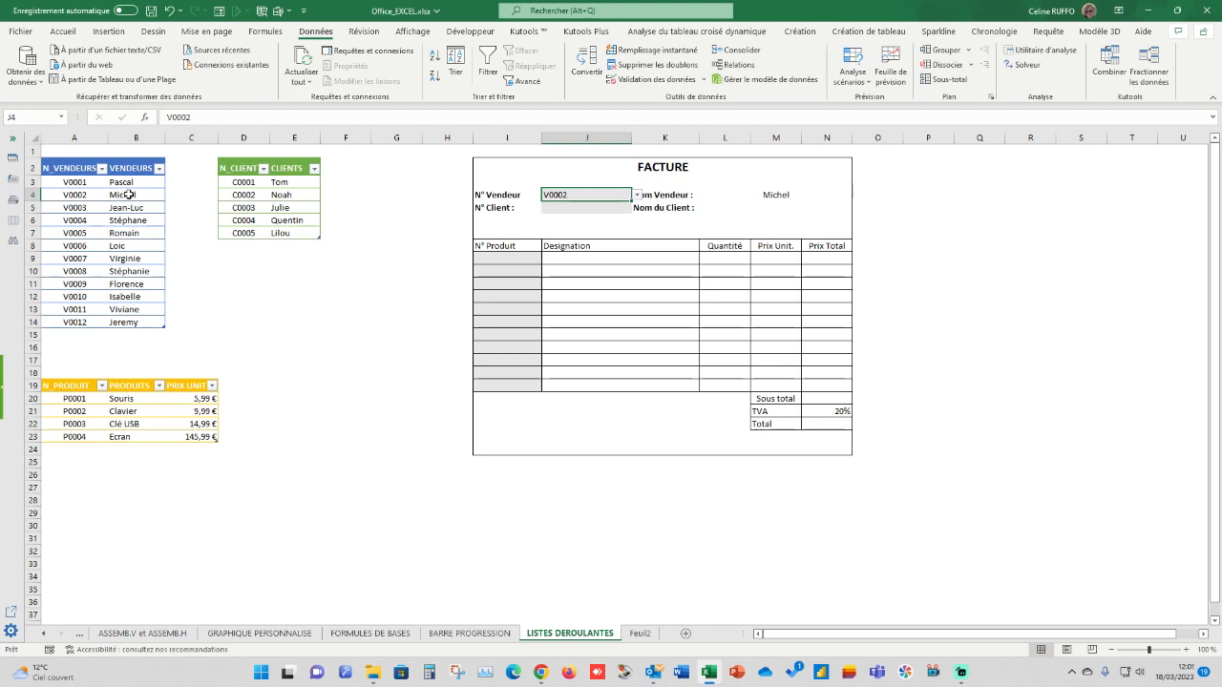
pyautogui.click(637, 196)
pyautogui.click(579, 230)
pyautogui.click(637, 194)
pyautogui.click(577, 264)
# - Add list validation to the client number cell J5 with source $D$3:$D$7, and choose the second client number from it
pyautogui.click(585, 206)
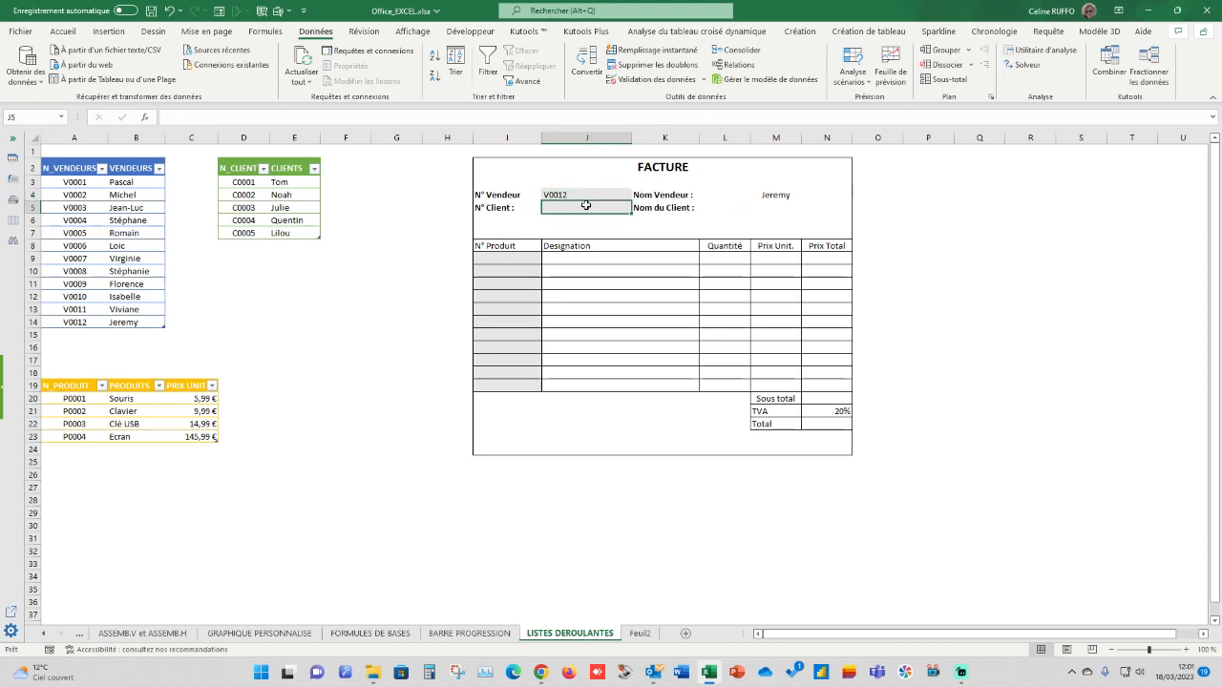
pyautogui.click(707, 81)
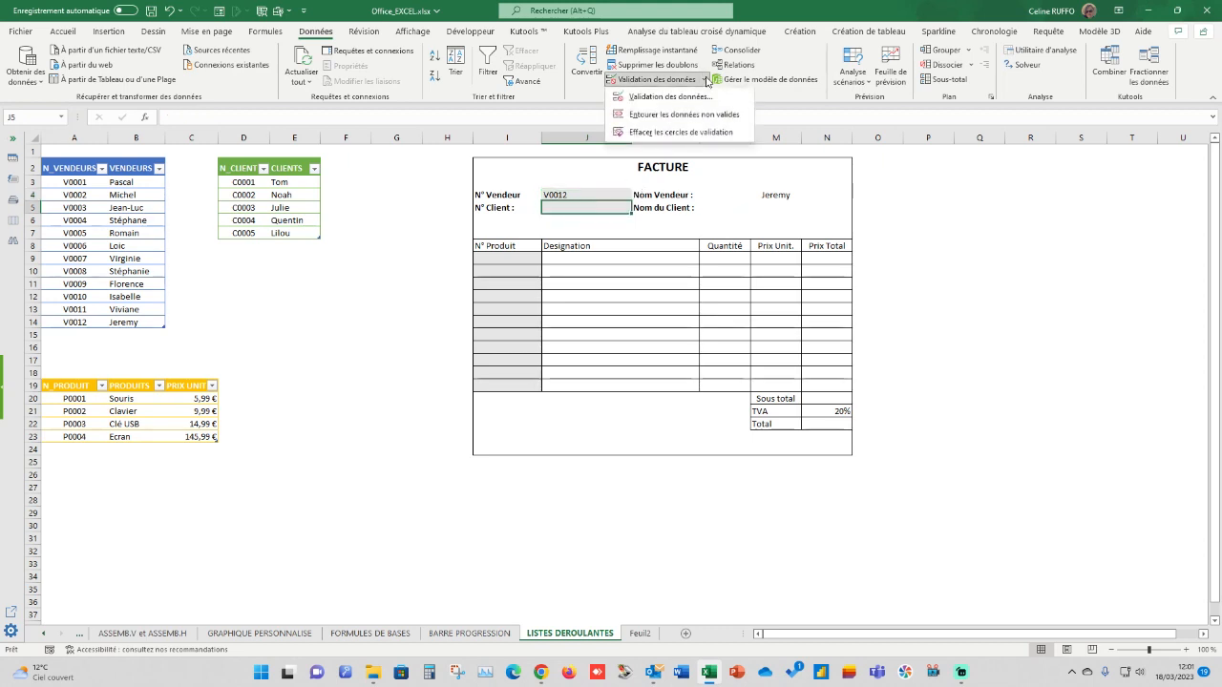
pyautogui.click(673, 96)
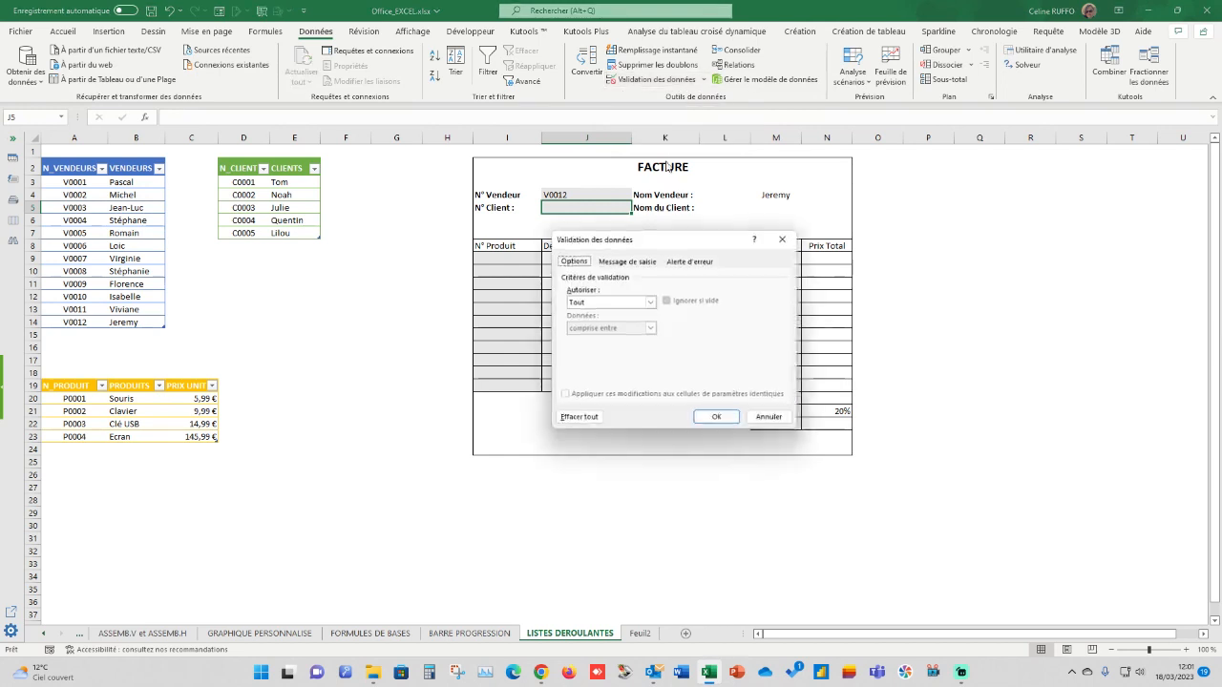
pyautogui.click(597, 303)
pyautogui.click(604, 340)
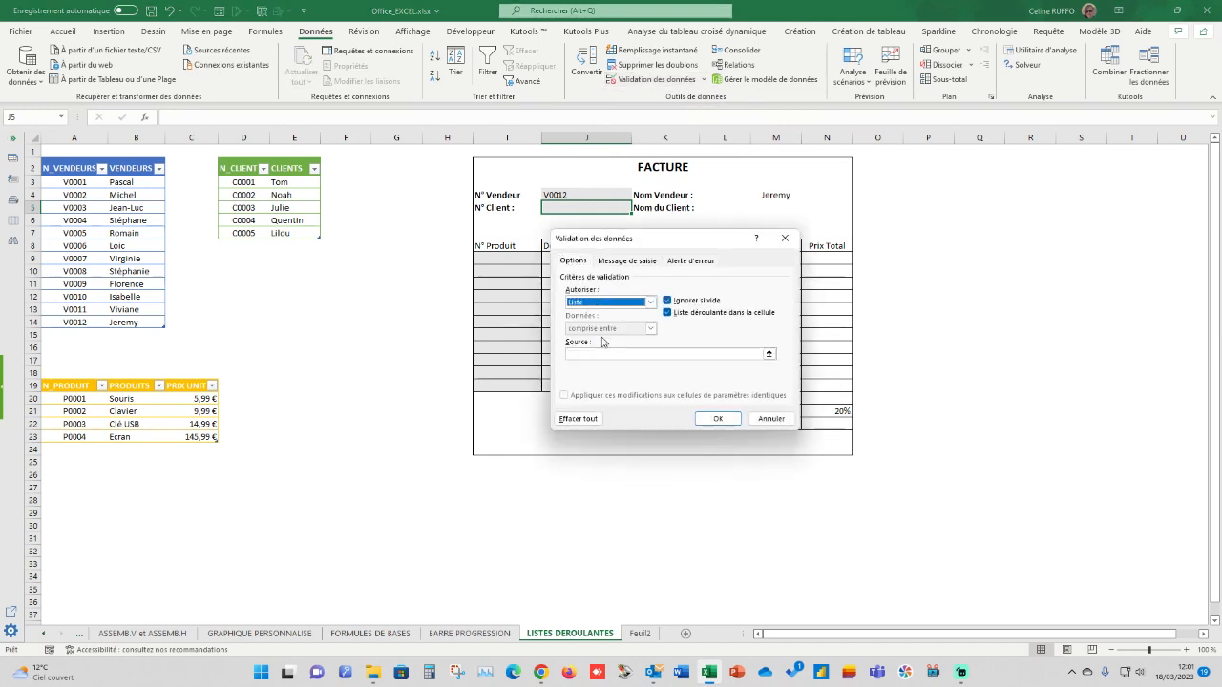
pyautogui.click(664, 354)
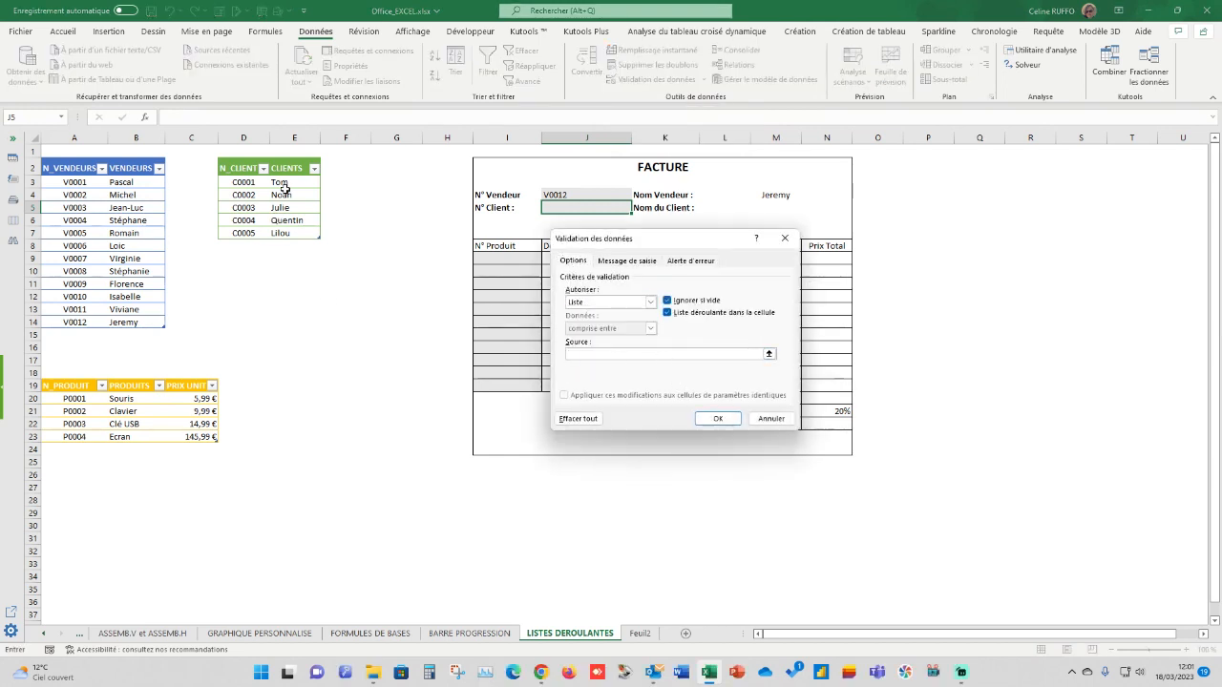
pyautogui.moveTo(240, 182); pyautogui.dragTo(239, 232)
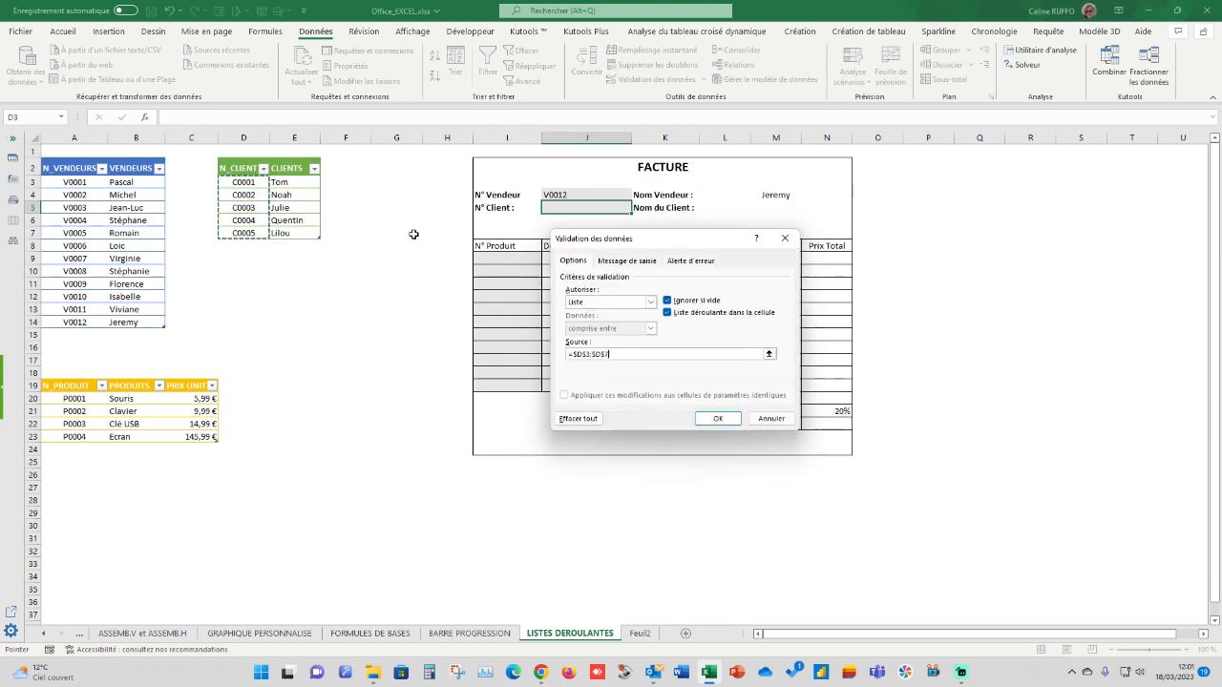
pyautogui.click(718, 418)
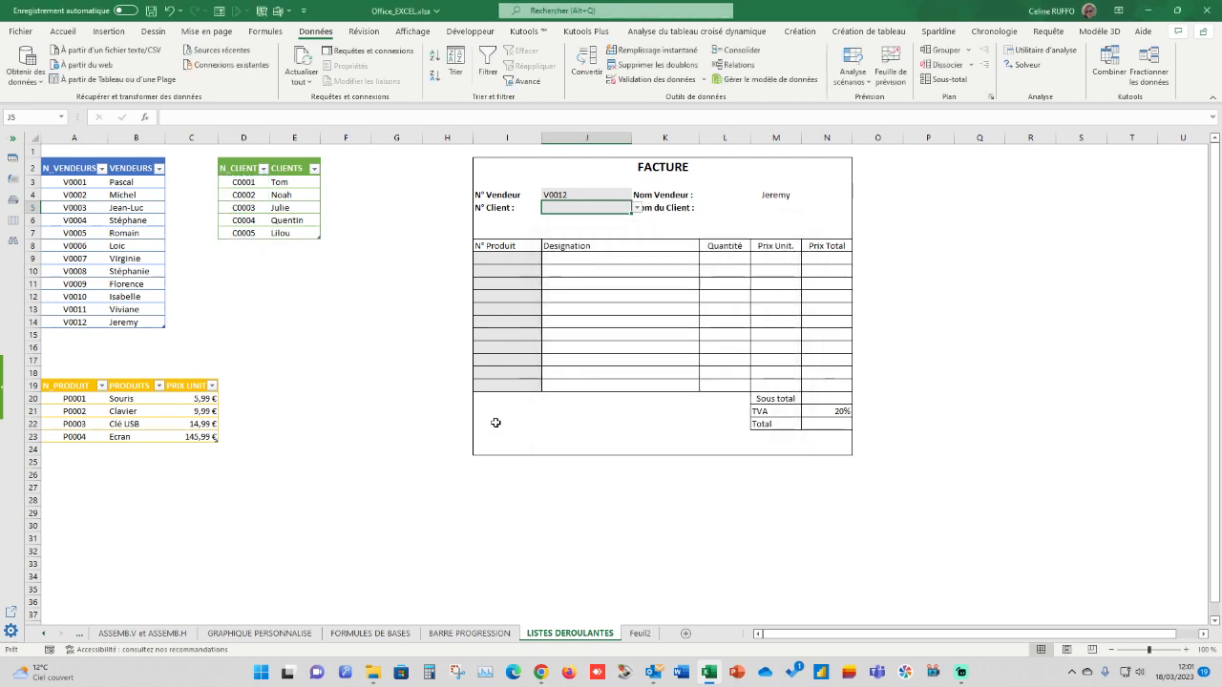
pyautogui.click(637, 207)
pyautogui.click(566, 227)
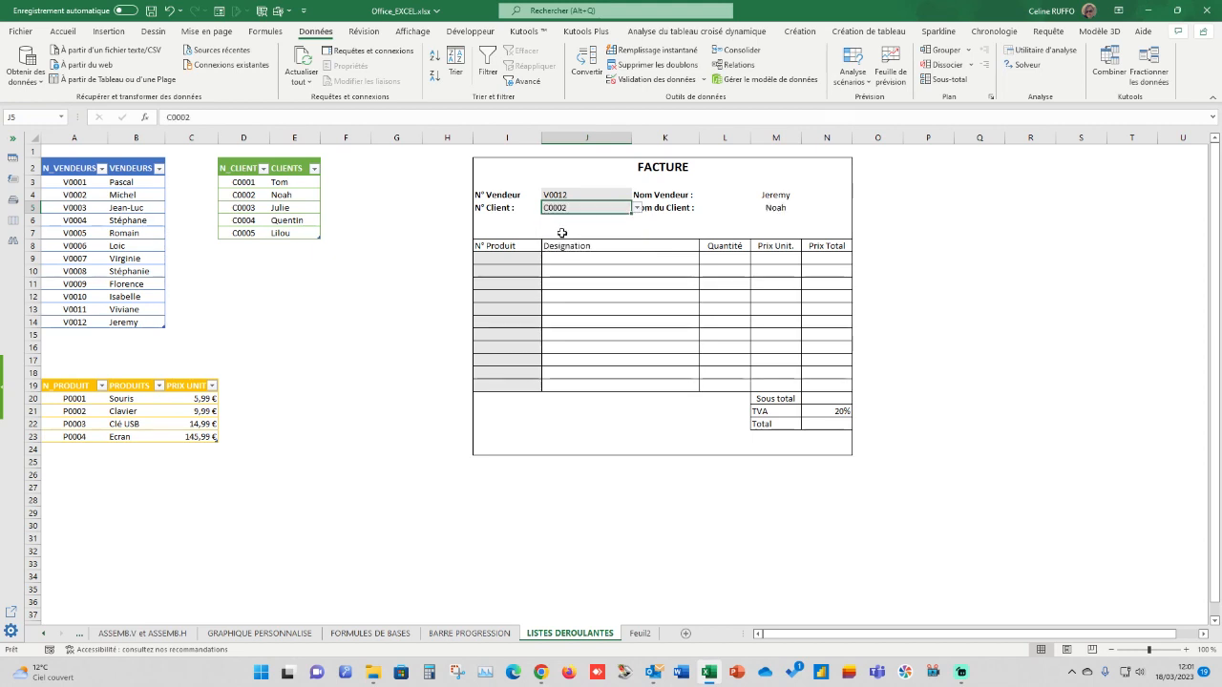
# - Inspect the SIERREUR and RECHERCHEV formula in the client name cell L5, leaving it unmodified
pyautogui.click(765, 208)
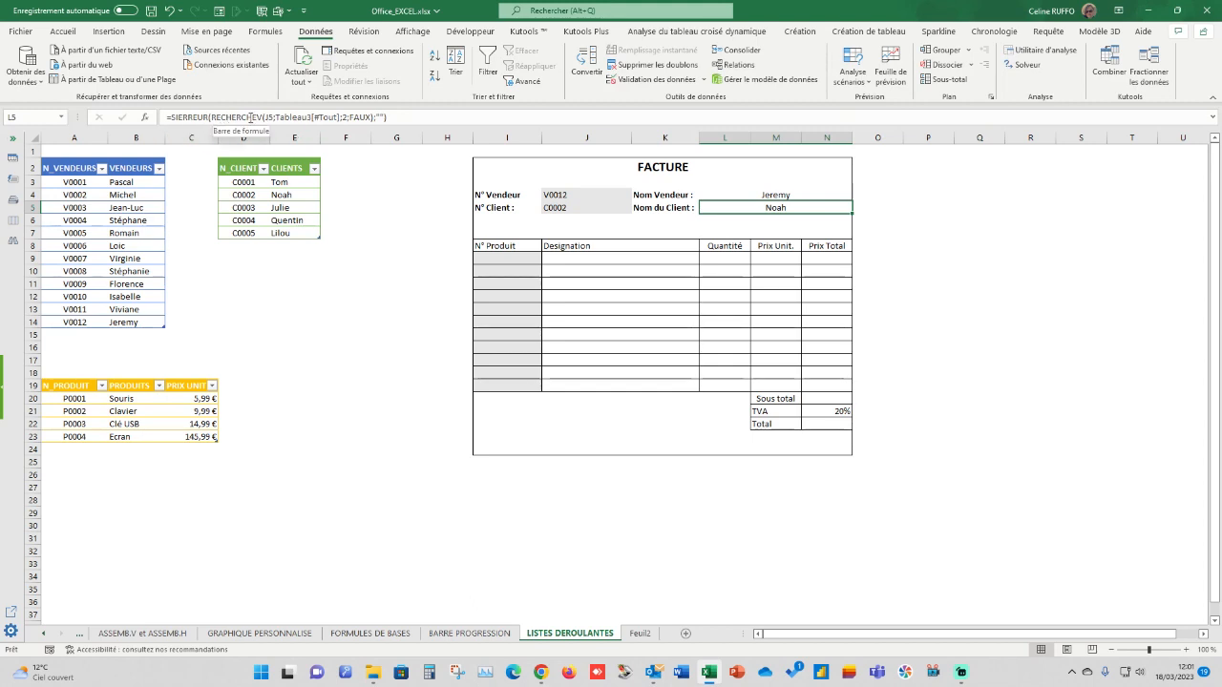
pyautogui.moveTo(208, 117); pyautogui.dragTo(171, 117)
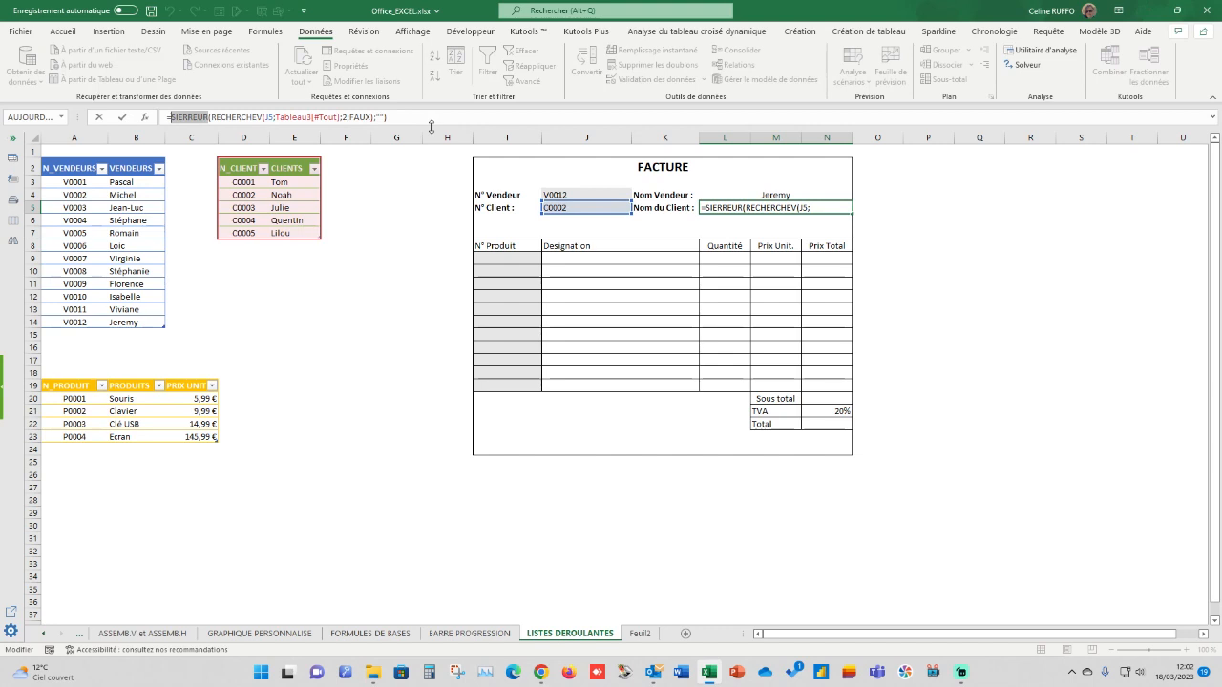
pyautogui.hotkey('ctrl', 'Return')
# - Add list data validation to the product number cells I9:I19, using $A$20:$A$23 as the source
pyautogui.moveTo(497, 260)
pyautogui.mouseDown()
pyautogui.moveTo(500, 334)
pyautogui.moveTo(507, 251)
pyautogui.moveTo(500, 262)
pyautogui.mouseUp()
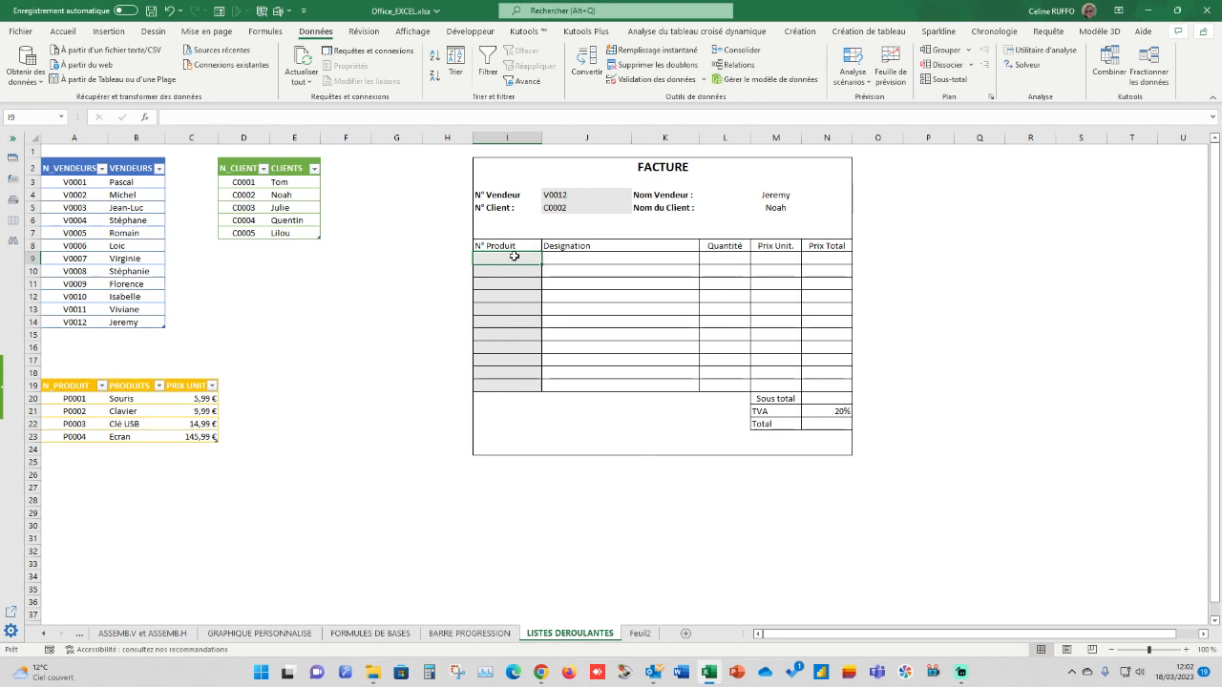
pyautogui.moveTo(512, 260); pyautogui.dragTo(503, 382)
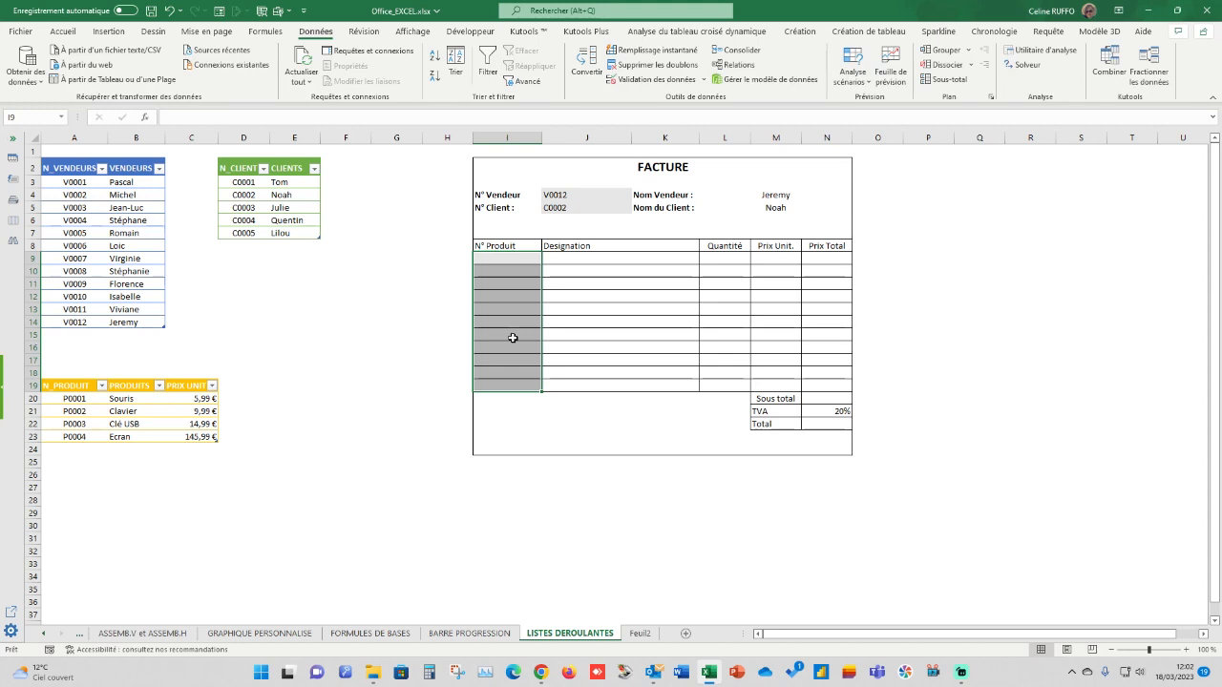
pyautogui.click(704, 80)
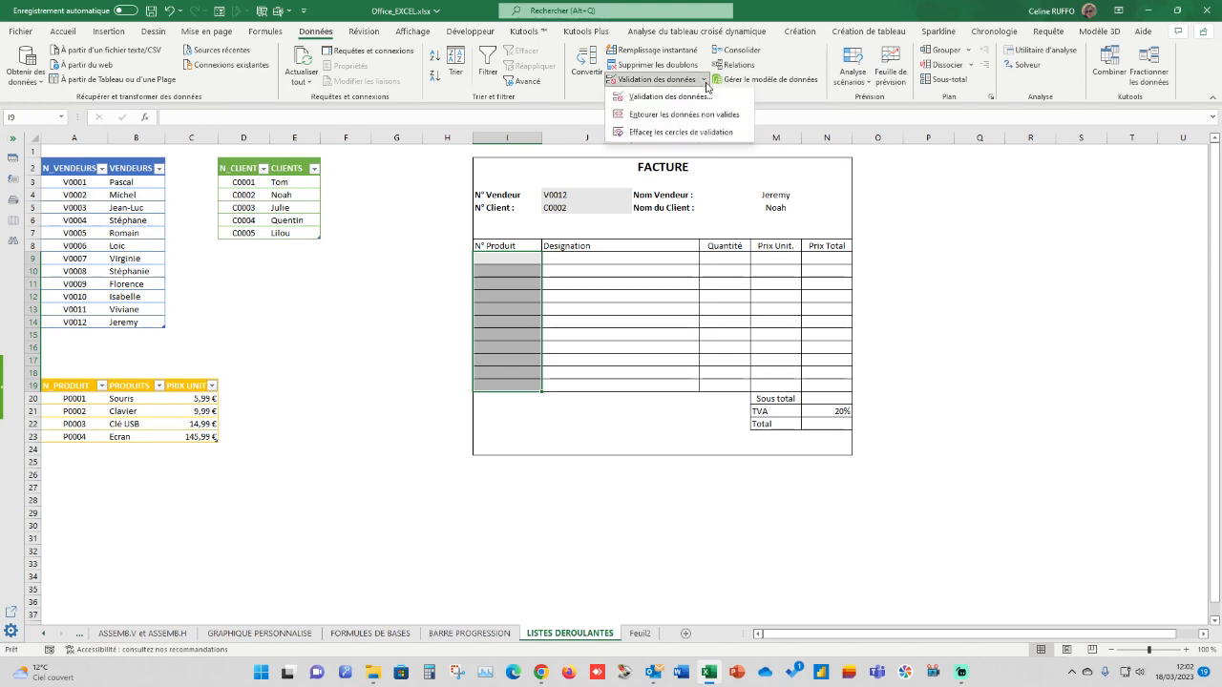
pyautogui.click(659, 100)
pyautogui.click(651, 301)
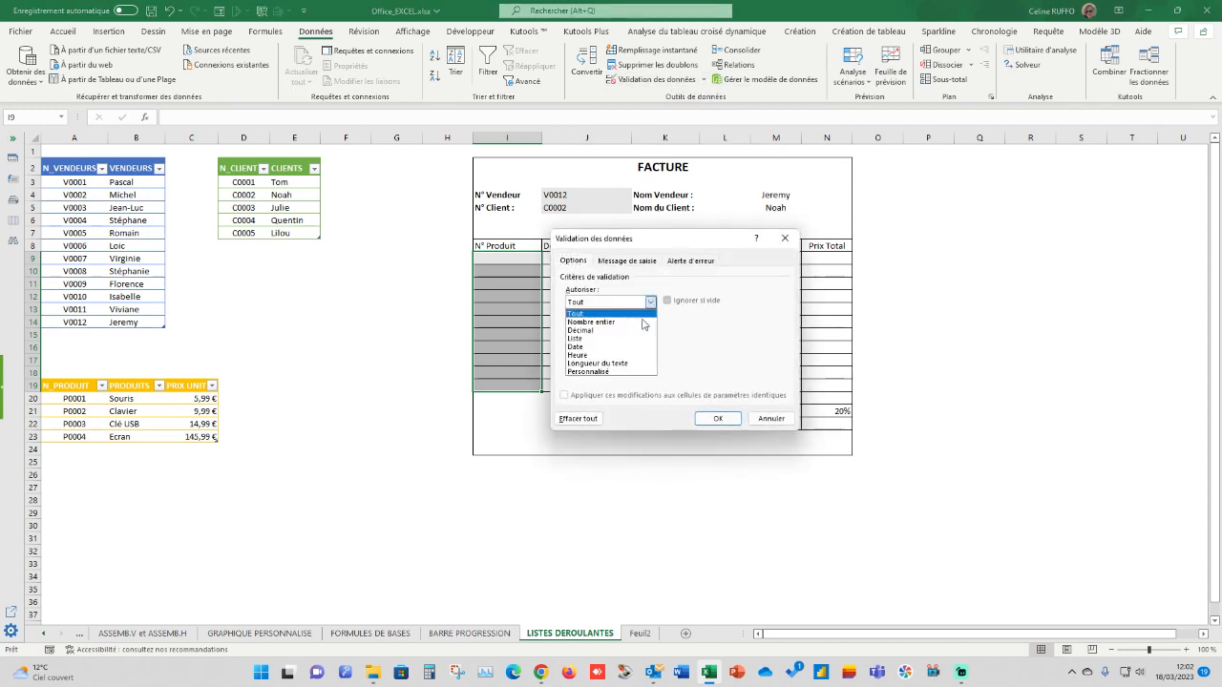
pyautogui.click(595, 346)
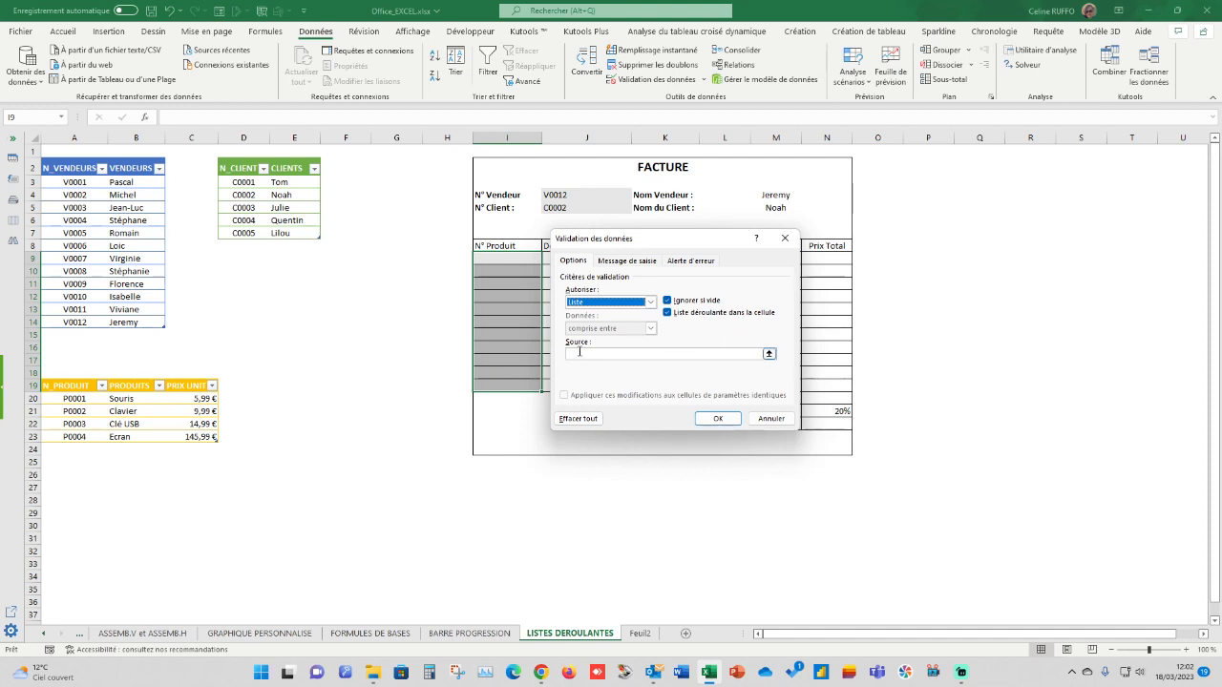
pyautogui.click(577, 353)
pyautogui.moveTo(63, 399); pyautogui.dragTo(76, 436)
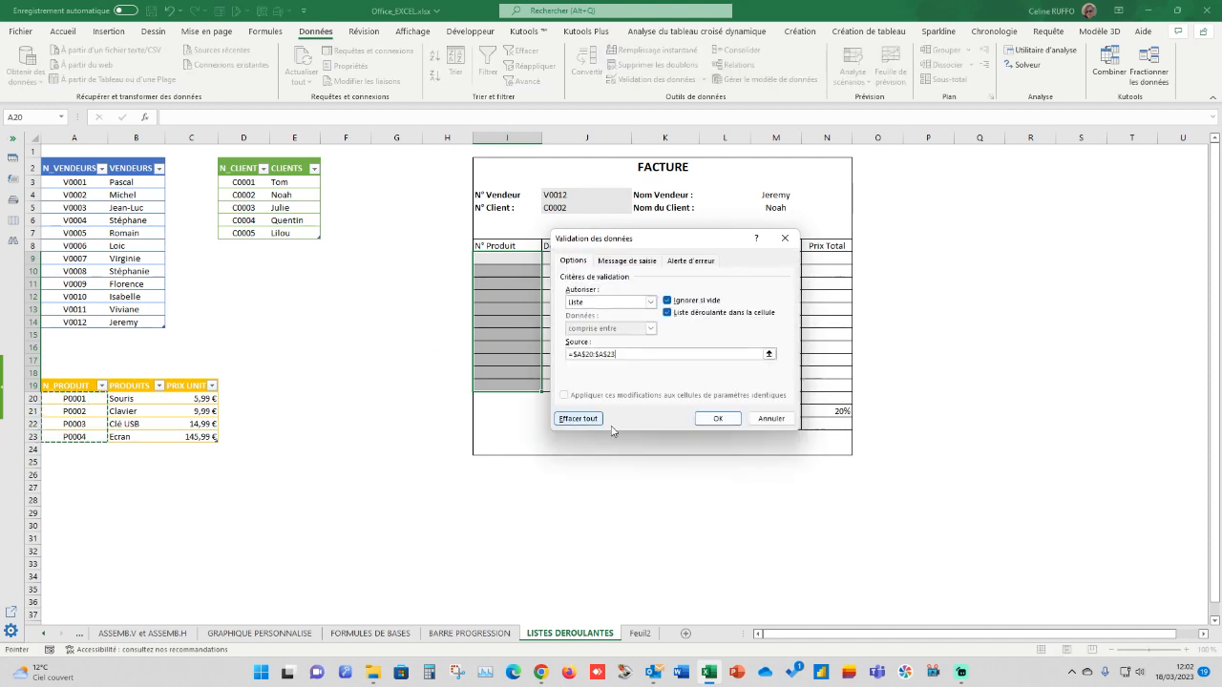
pyautogui.click(721, 420)
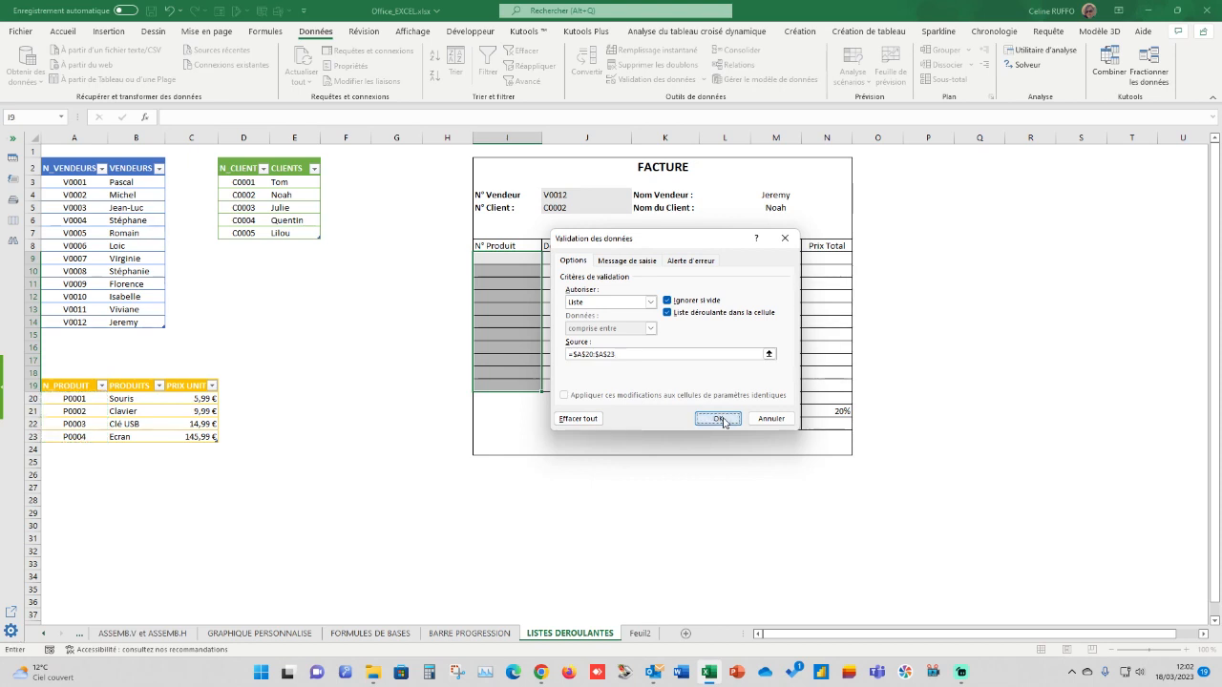
# - Try the product number drop-down lists, choosing P0002 in I9, P0001 in I10 and P0003 in I11
pyautogui.click(508, 275)
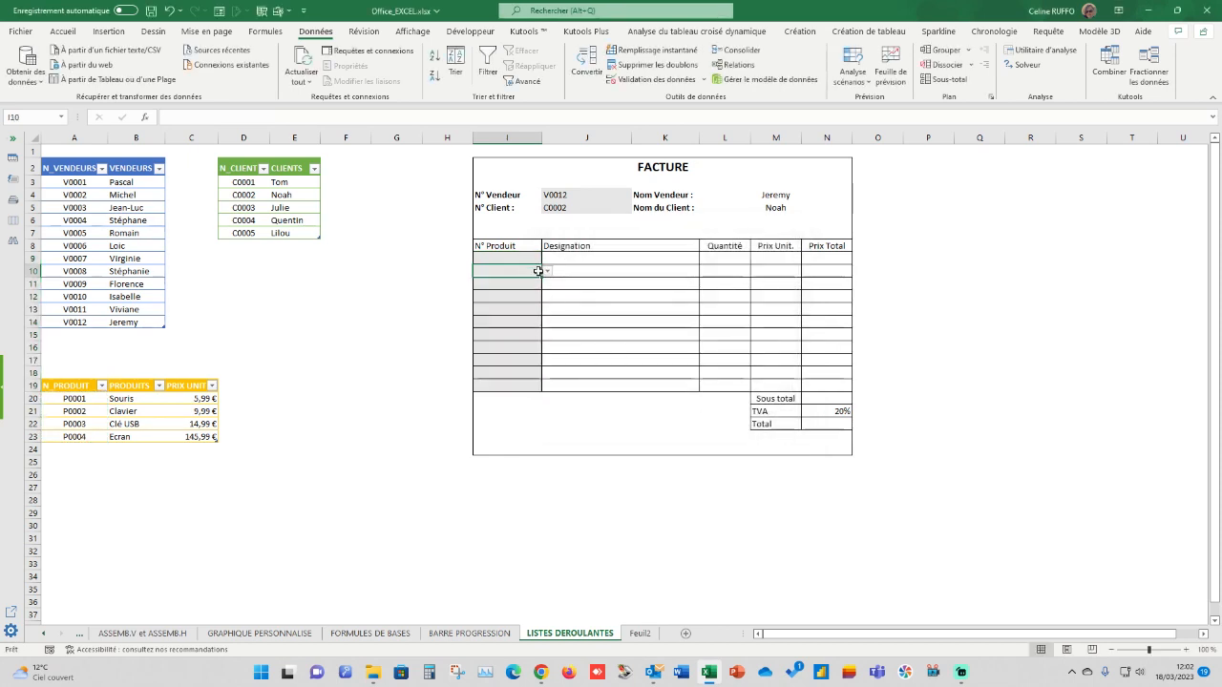
pyautogui.click(548, 271)
pyautogui.press('Escape')
pyautogui.click(537, 258)
pyautogui.click(547, 258)
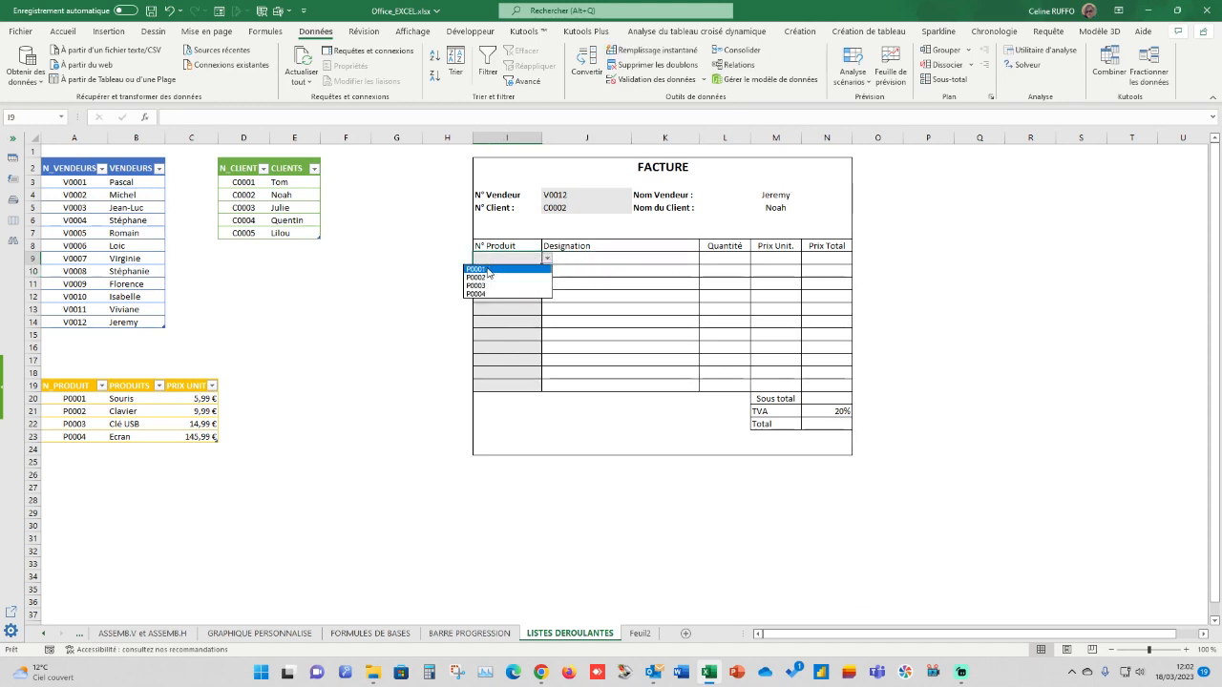
pyautogui.press('Escape')
pyautogui.click(536, 270)
pyautogui.click(547, 272)
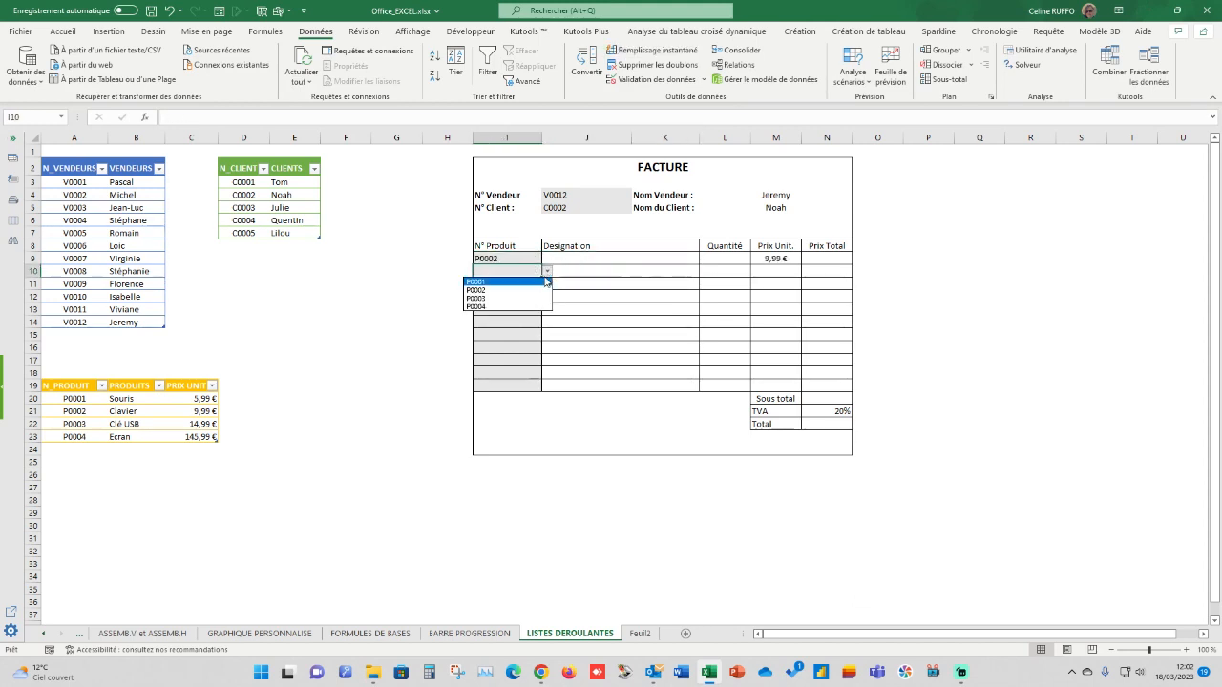
pyautogui.click(482, 282)
pyautogui.click(538, 283)
pyautogui.click(547, 284)
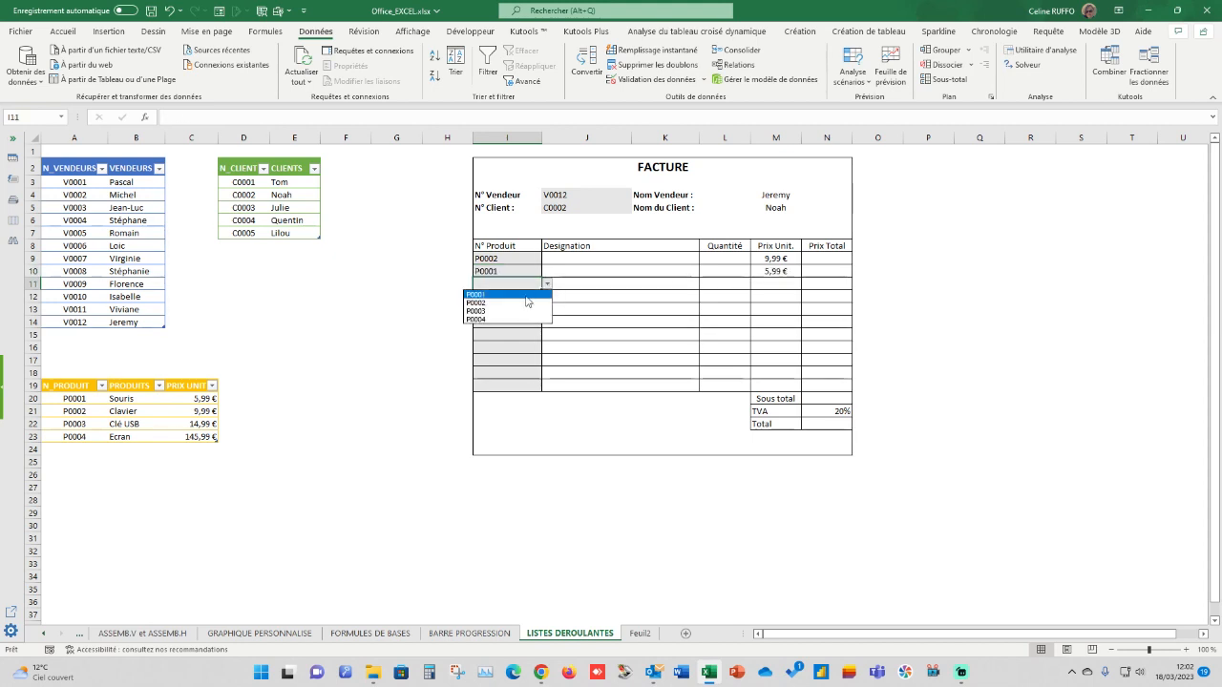
pyautogui.click(487, 312)
pyautogui.click(506, 346)
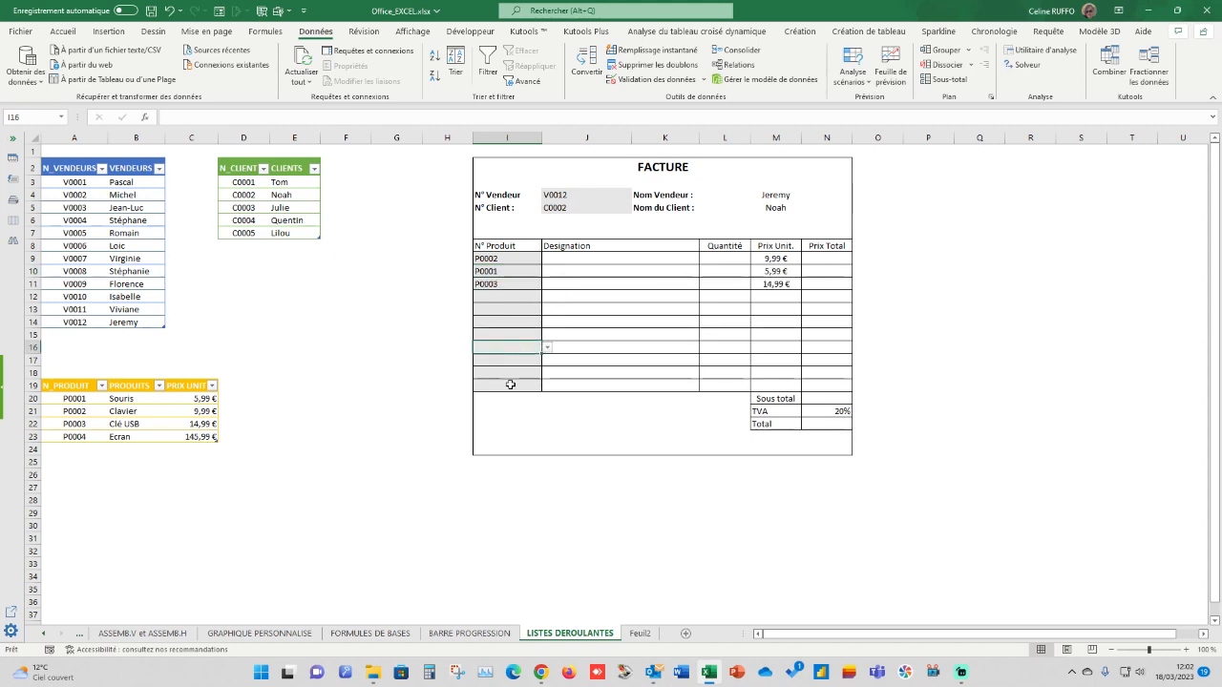
# - Enter the formula =SIERREUR(RECHERCHEV(I9;Tableau4[#Tout];2;FAUX);"") in the designation cell J9
pyautogui.click(587, 260)
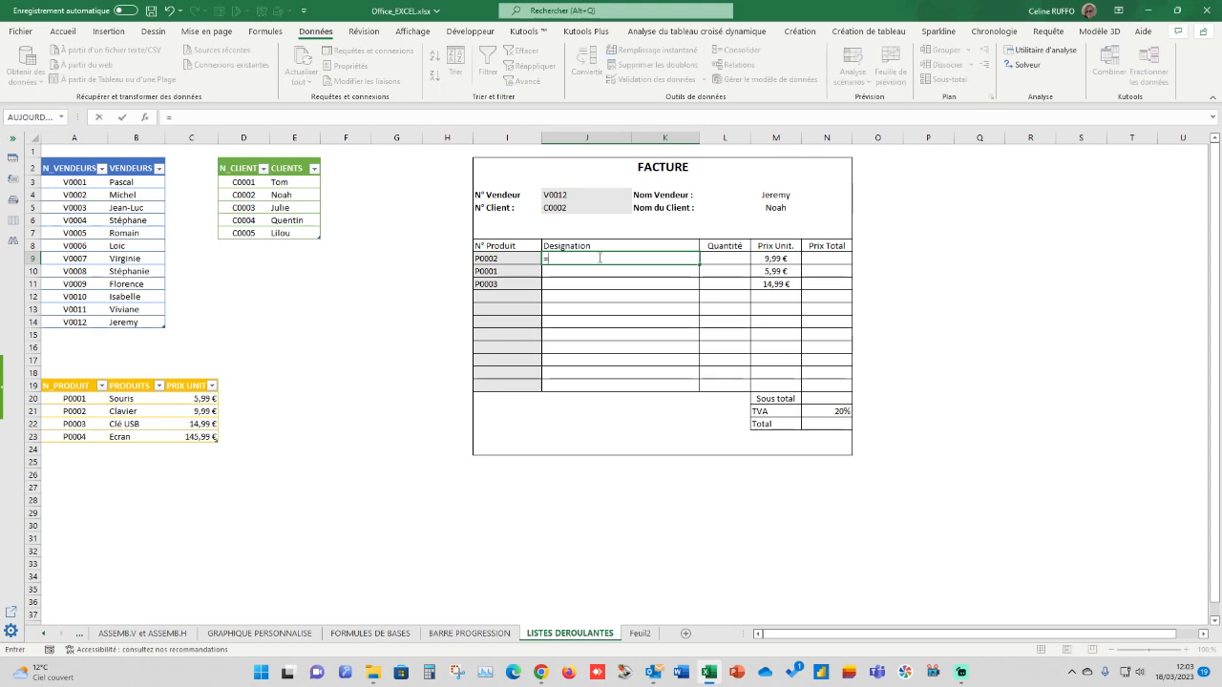
pyautogui.write('=sier')
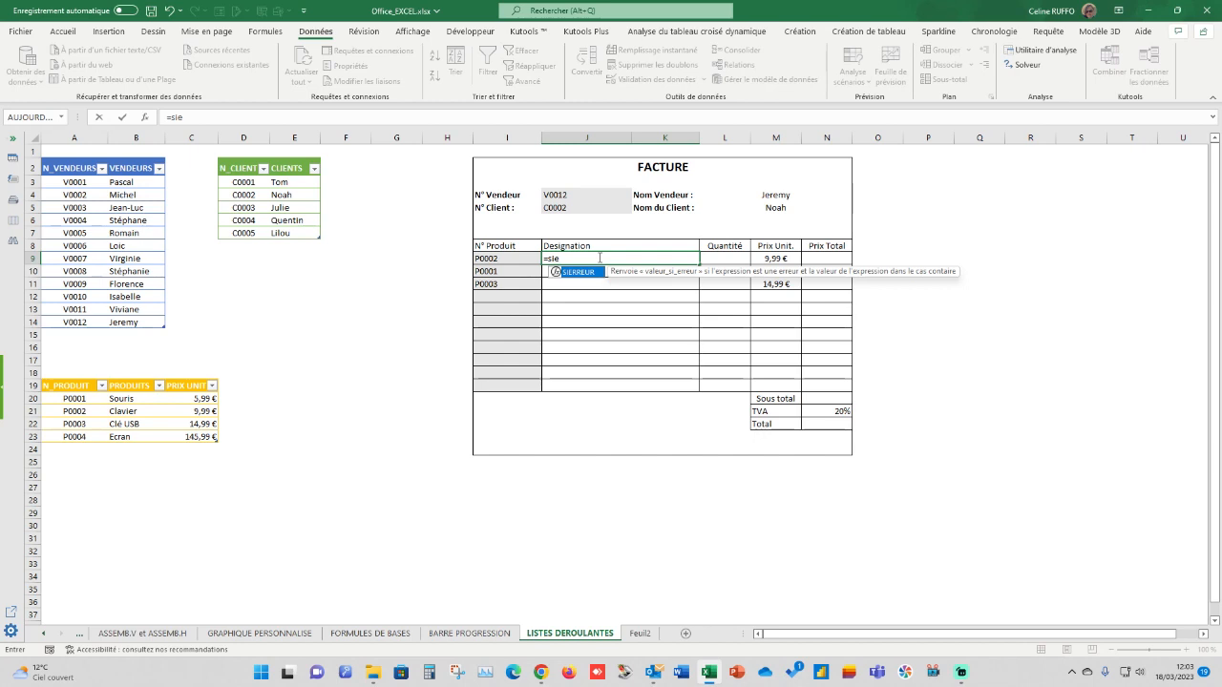
pyautogui.write('r')
pyautogui.doubleClick(591, 276)
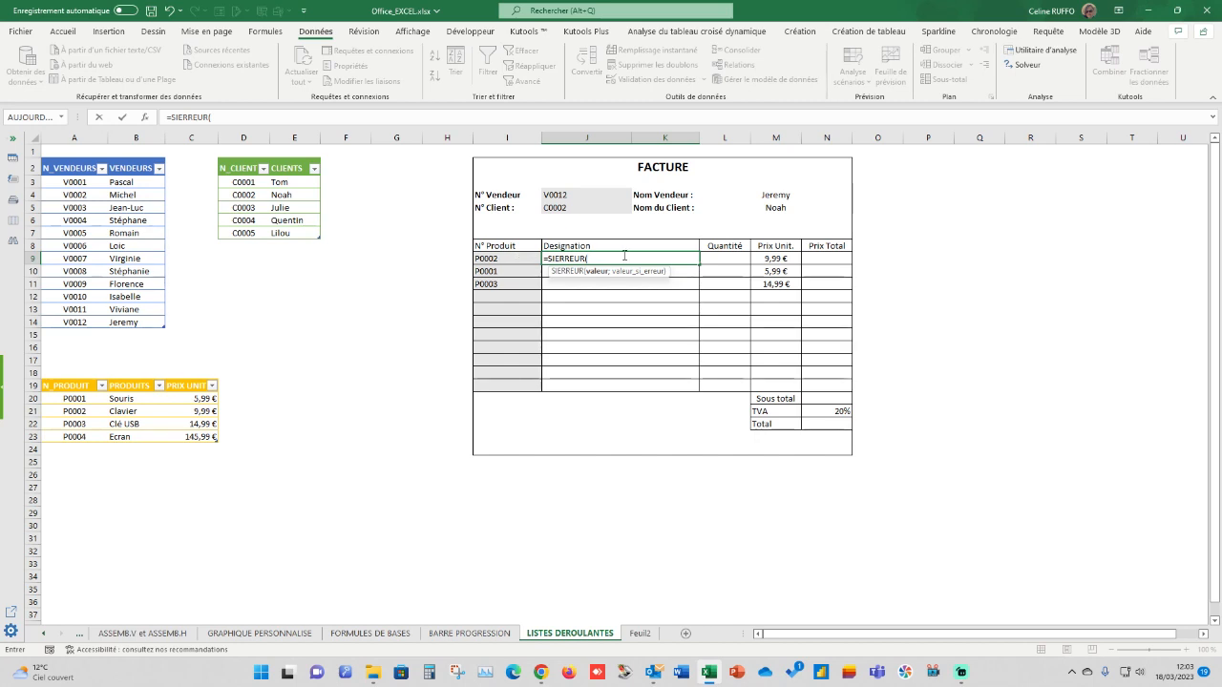
pyautogui.write('rech')
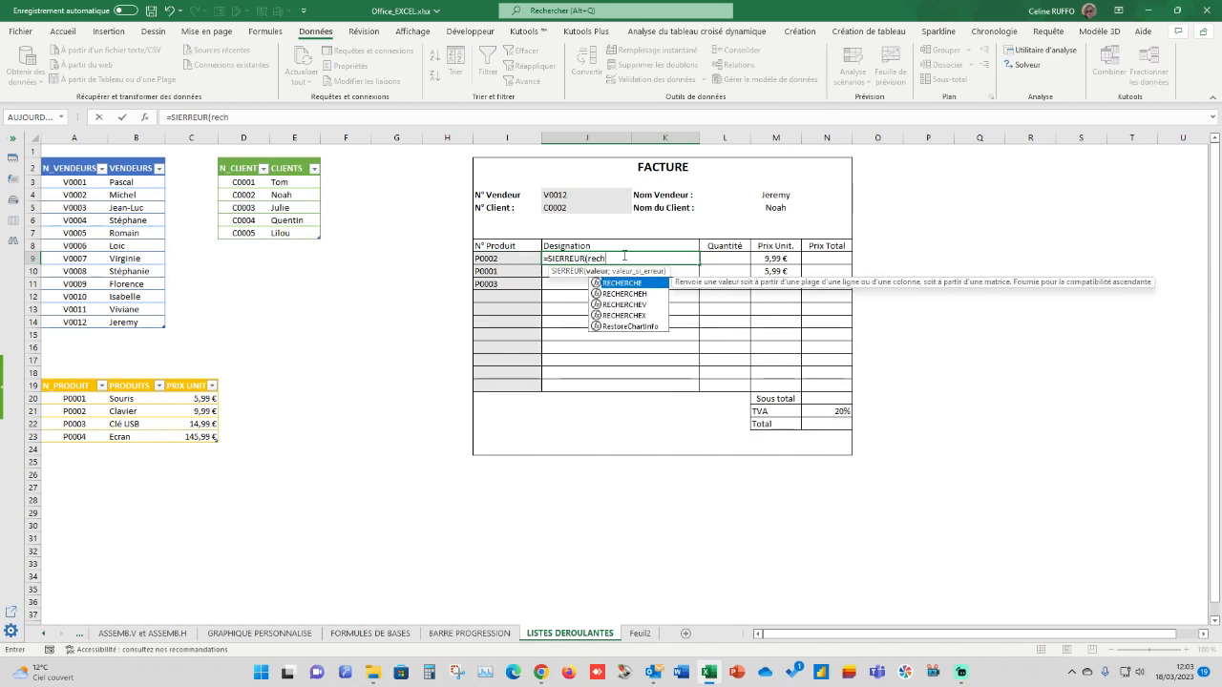
pyautogui.write('er')
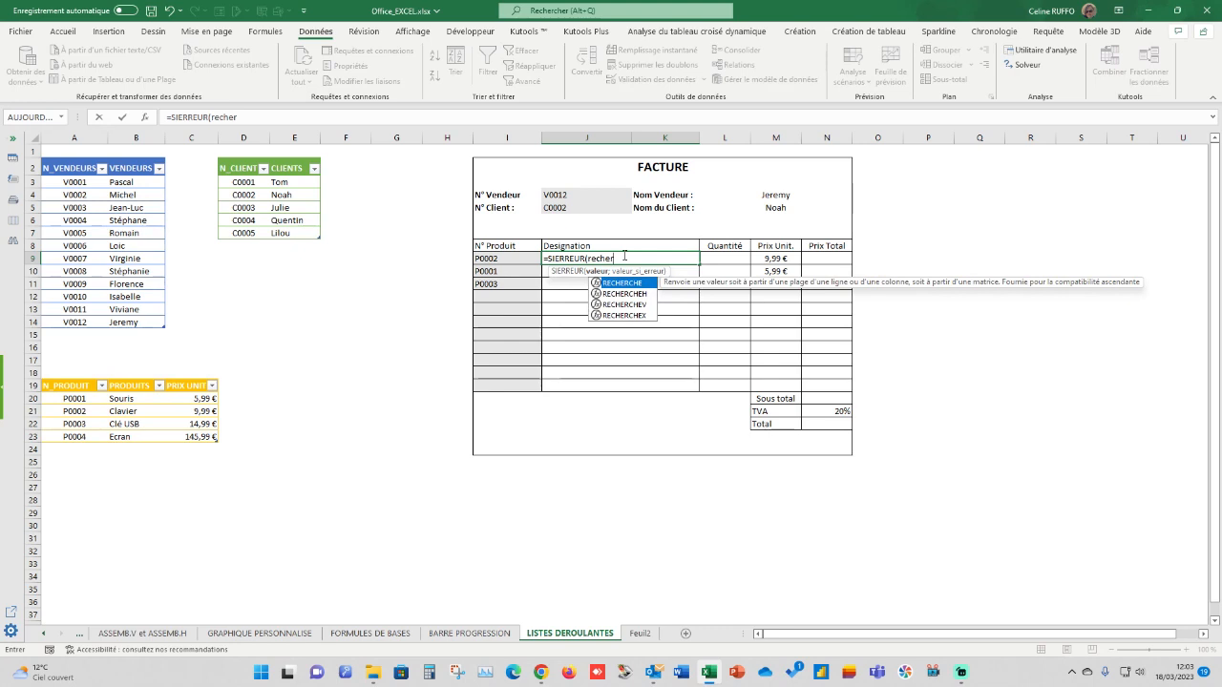
pyautogui.doubleClick(630, 303)
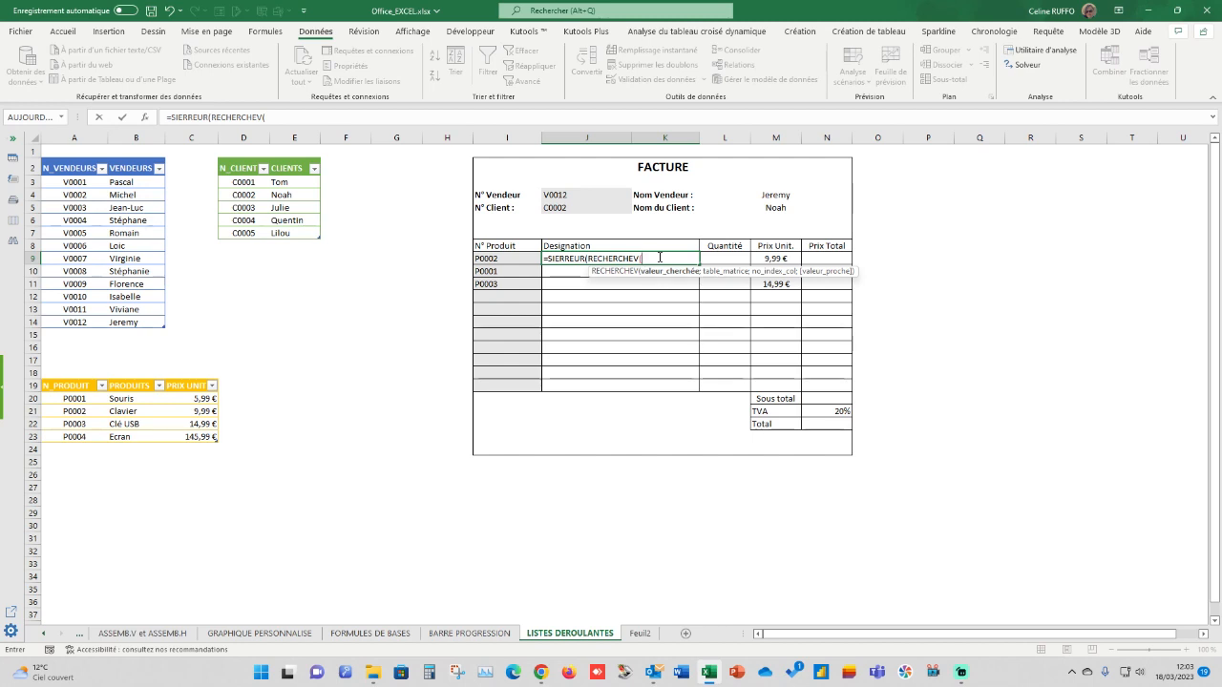
pyautogui.click(493, 259)
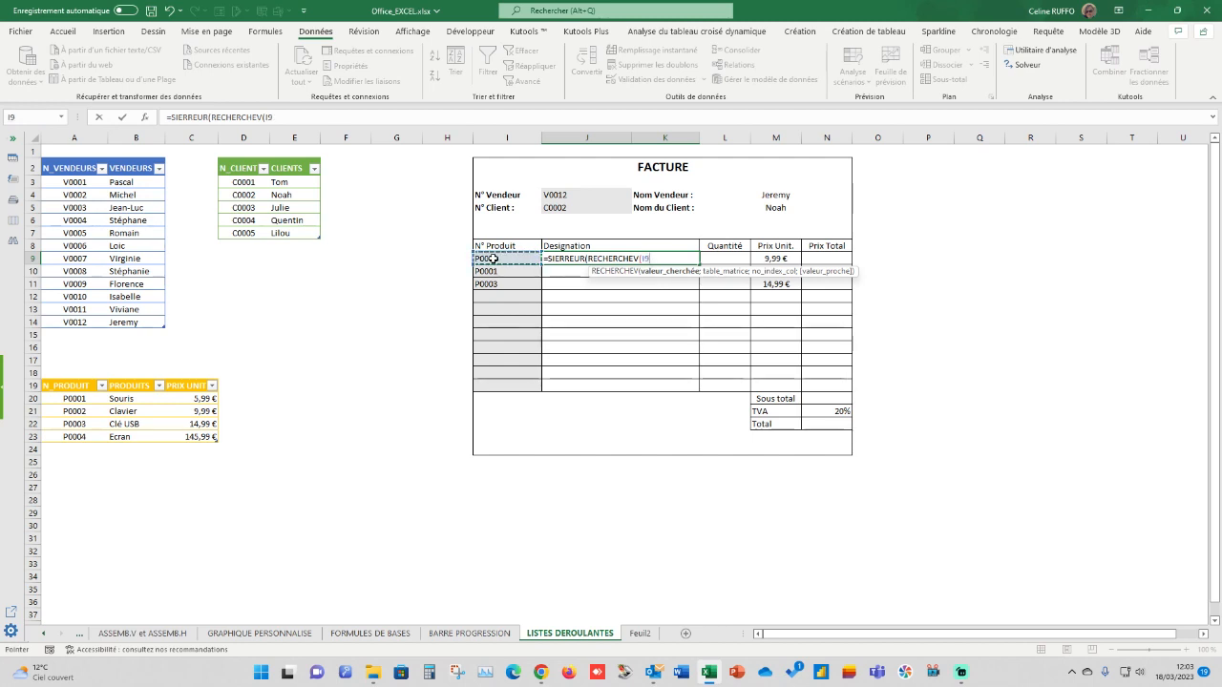
pyautogui.write(';')
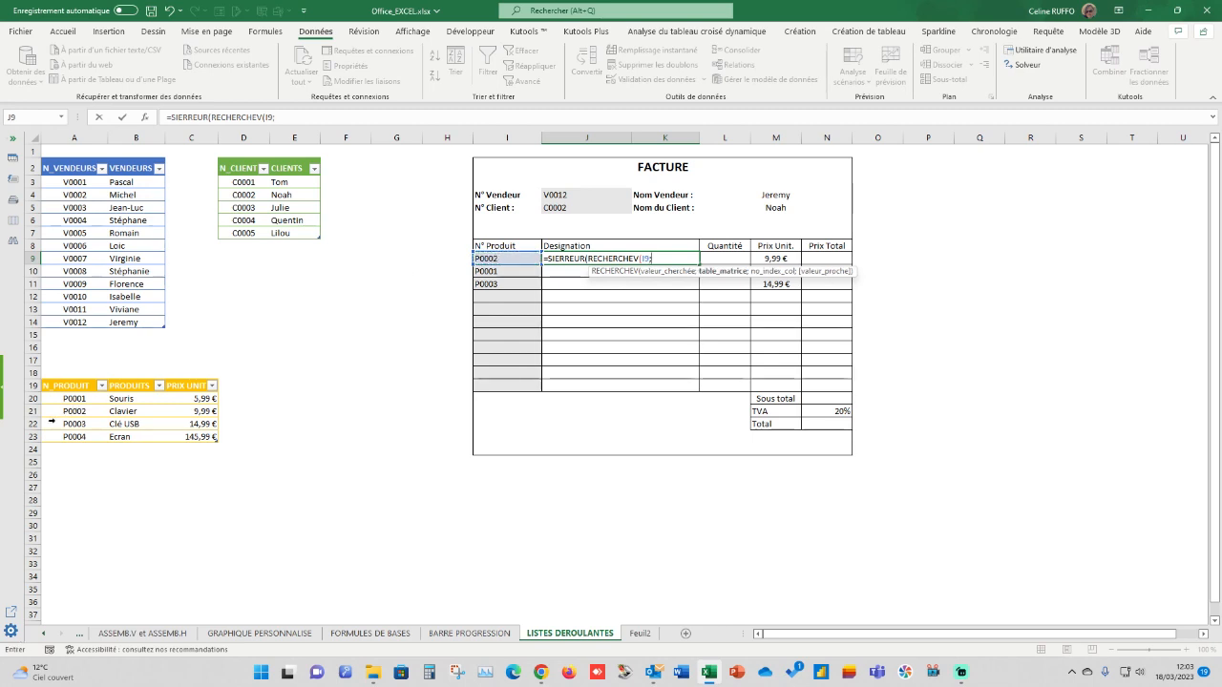
pyautogui.moveTo(52, 385); pyautogui.dragTo(168, 438)
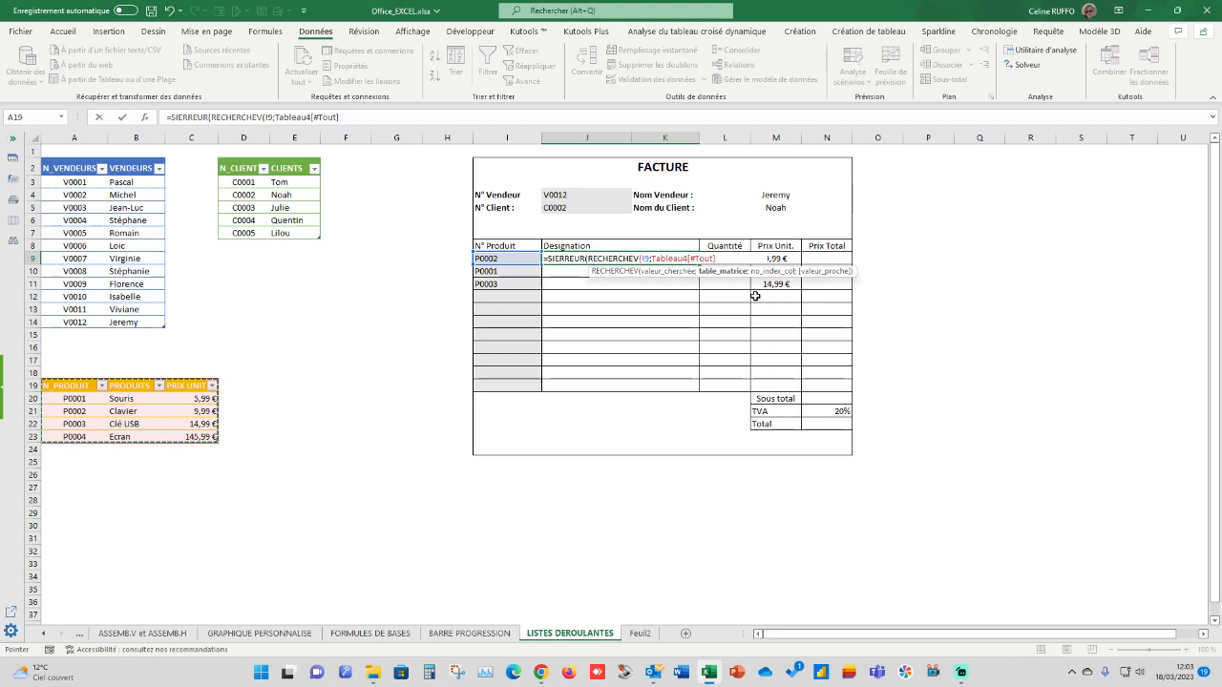
pyautogui.write(';')
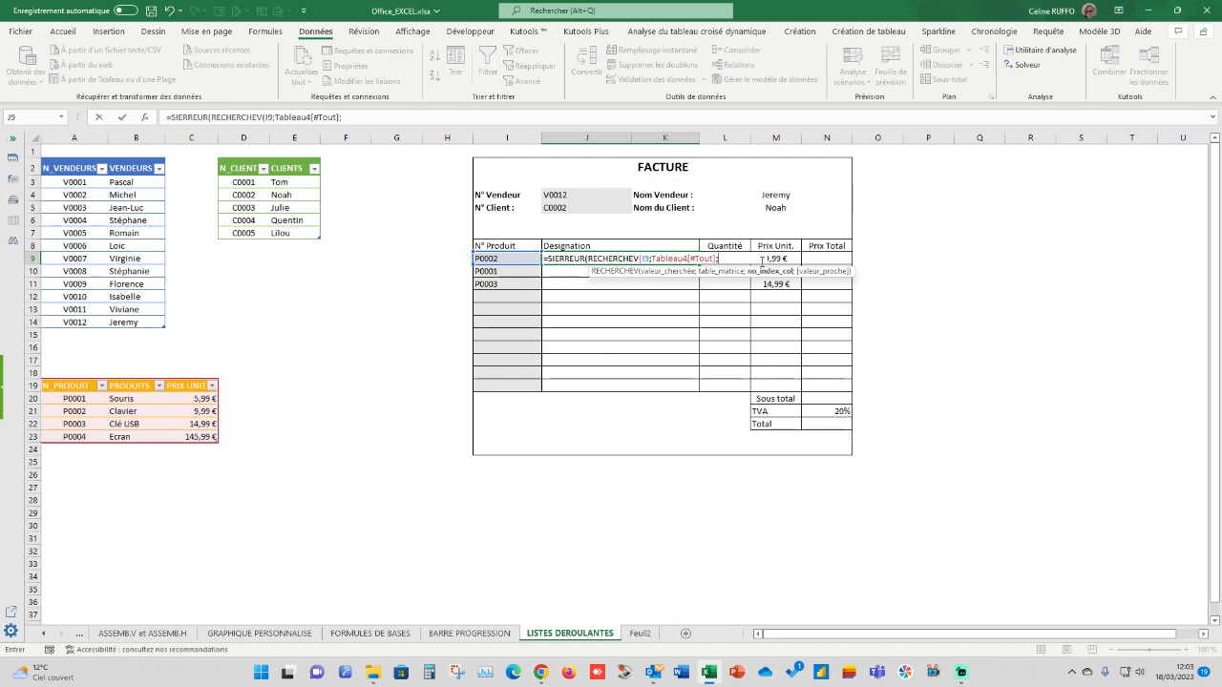
pyautogui.write('2;FAUX')
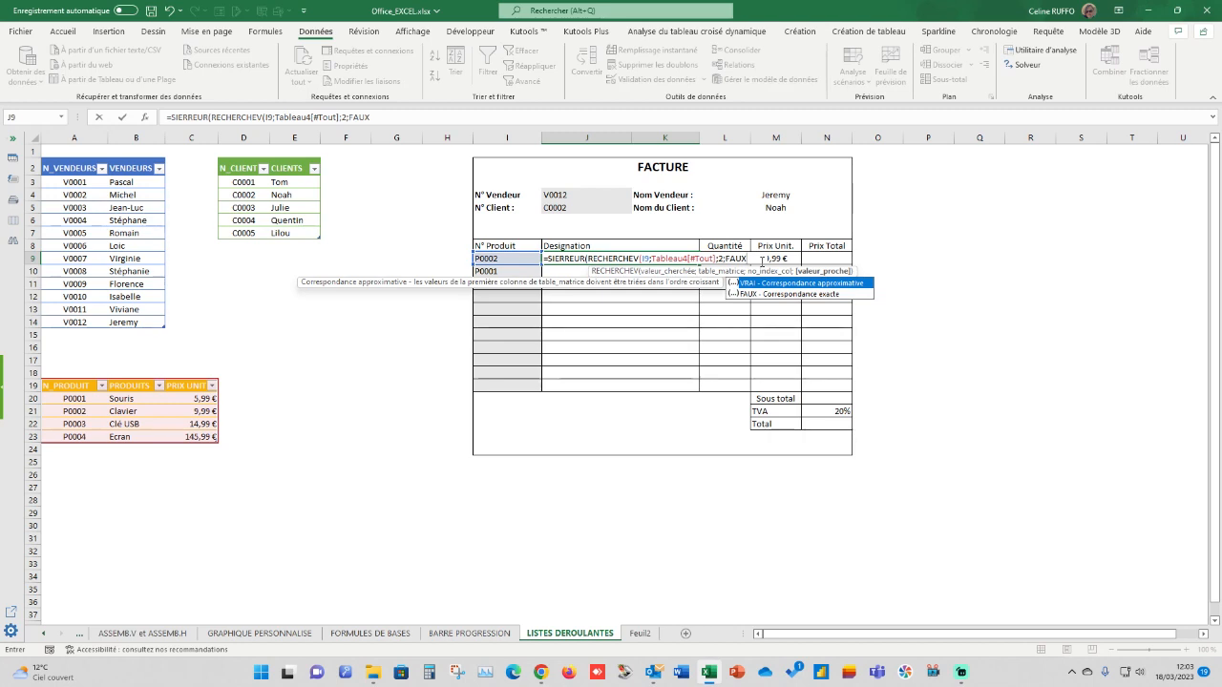
pyautogui.write(')')
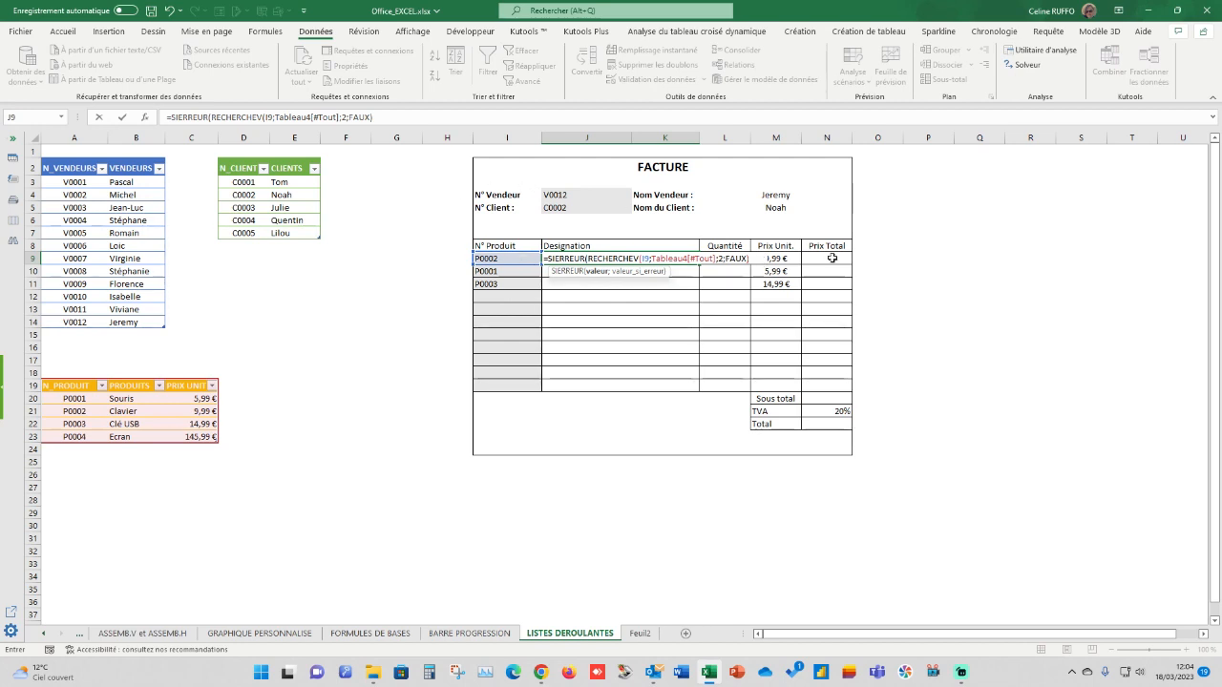
pyautogui.write(';')
pyautogui.press('Return')
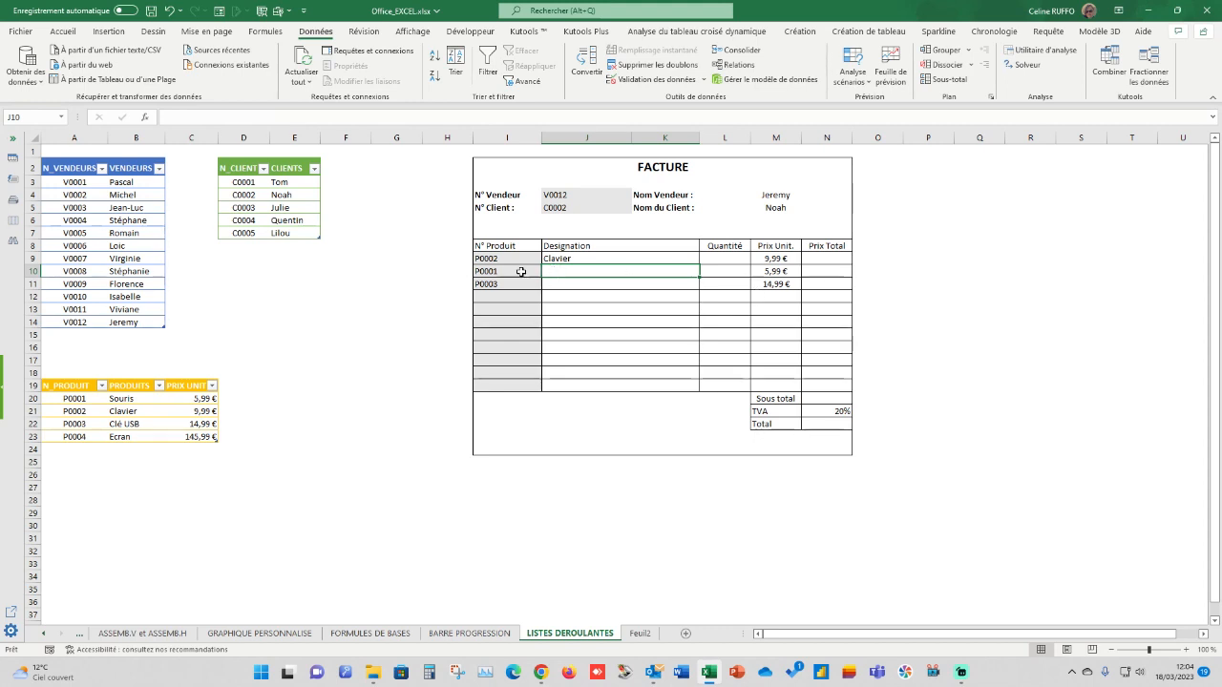
# - Fill the designation formula from J9 down to row 19 of the invoice
pyautogui.click(599, 258)
pyautogui.moveTo(699, 266); pyautogui.dragTo(697, 387)
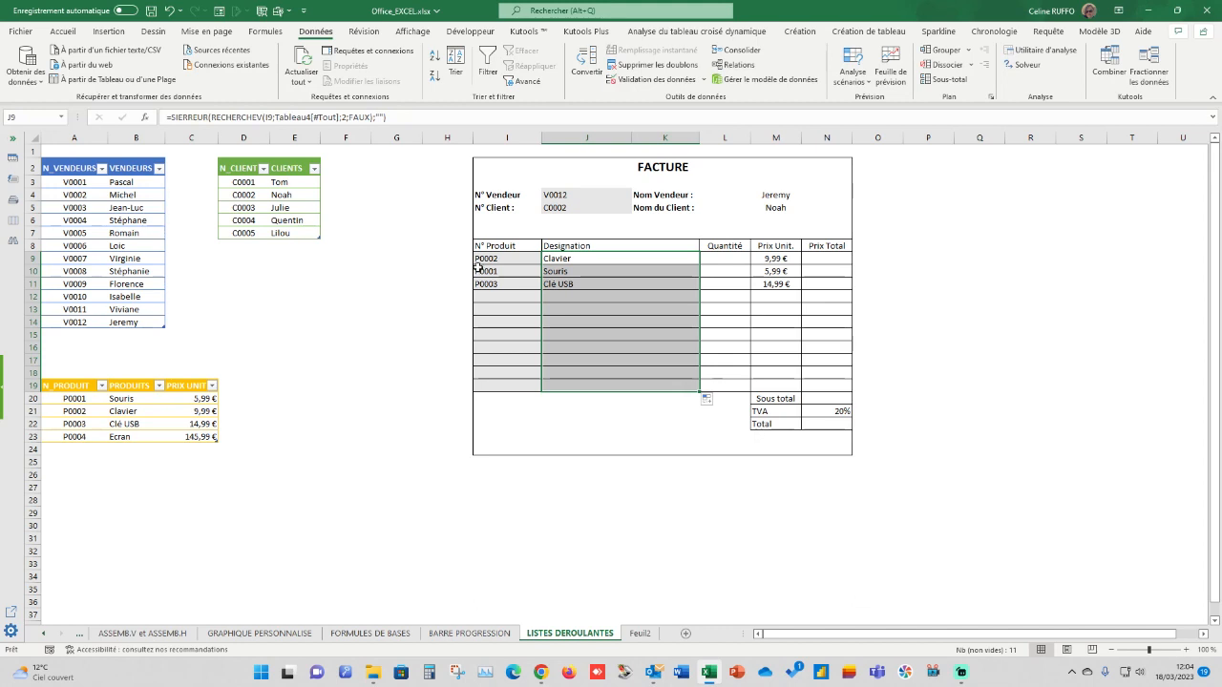
pyautogui.click(604, 310)
# - Clear the product numbers from cells I9, I10 and I11
pyautogui.click(517, 259)
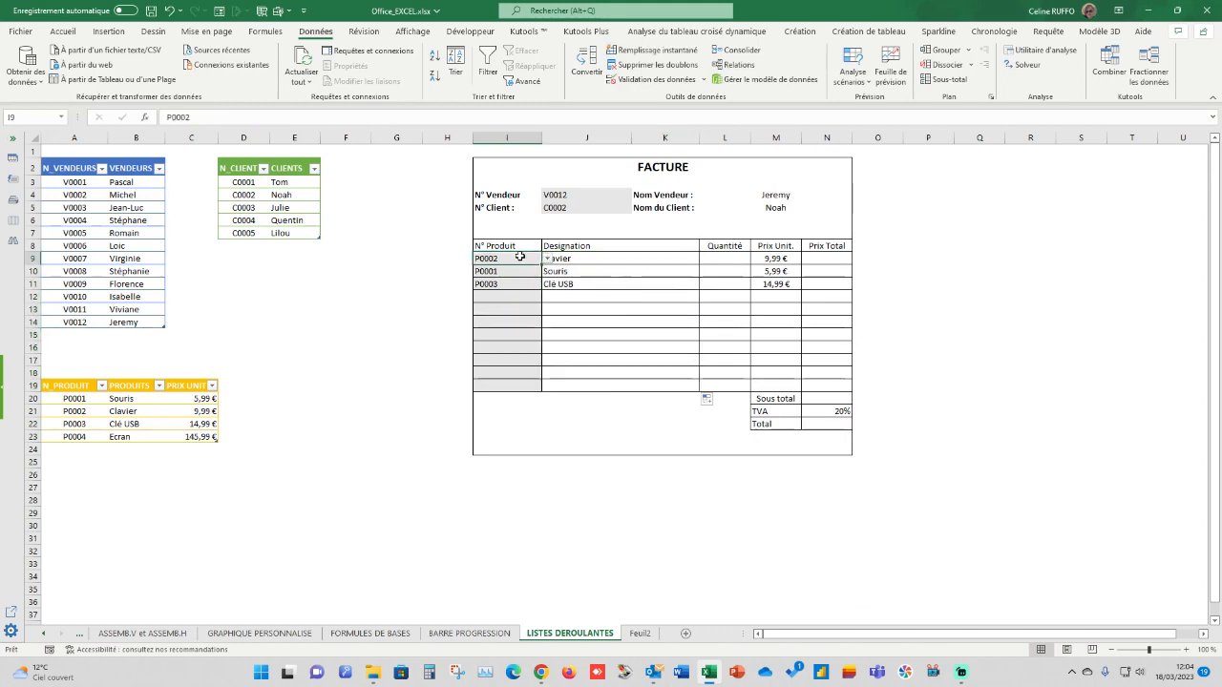
pyautogui.press('Delete')
pyautogui.click(501, 272)
pyautogui.press('Delete')
pyautogui.click(494, 283)
pyautogui.press('Delete')
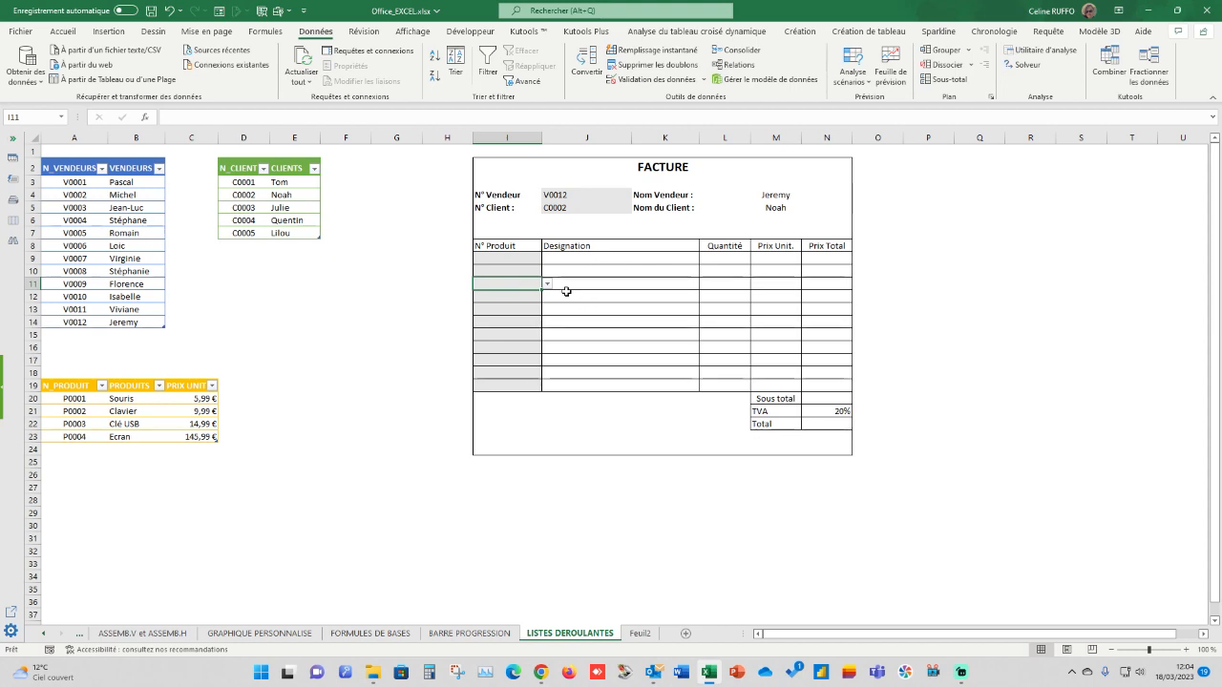
# - Choose product P0002 in I9 and product P0004 in I10 from their drop-down lists
pyautogui.click(515, 258)
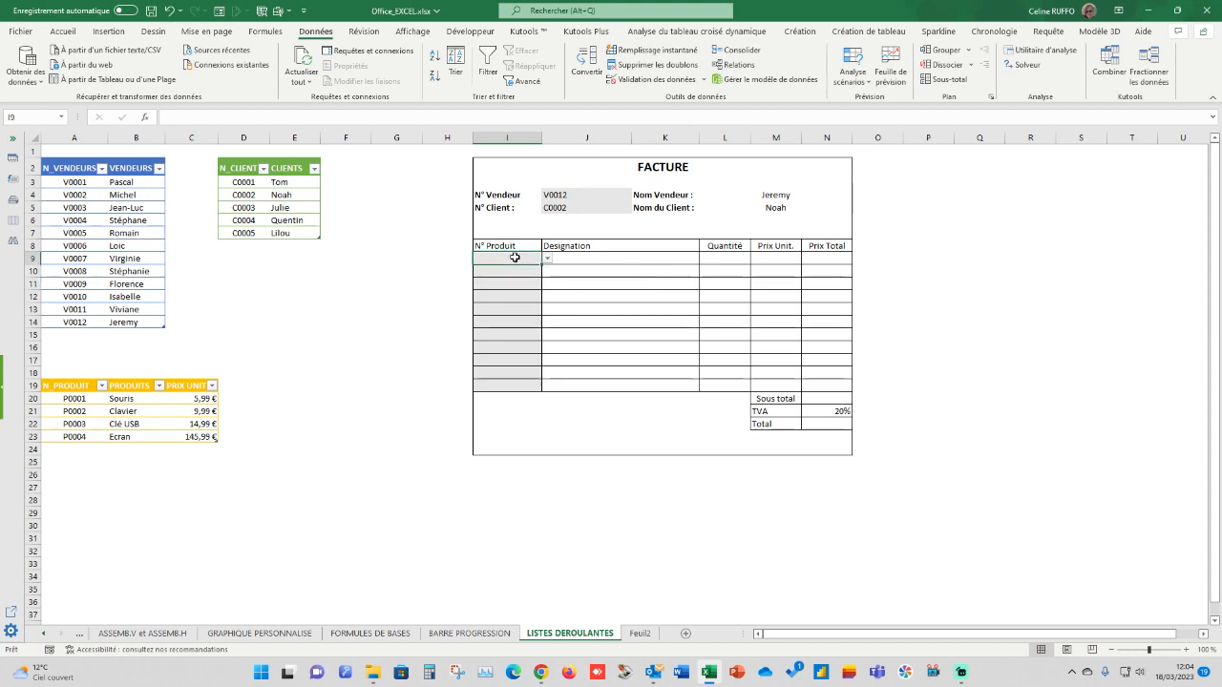
pyautogui.click(547, 259)
pyautogui.click(504, 277)
pyautogui.click(535, 271)
pyautogui.click(549, 272)
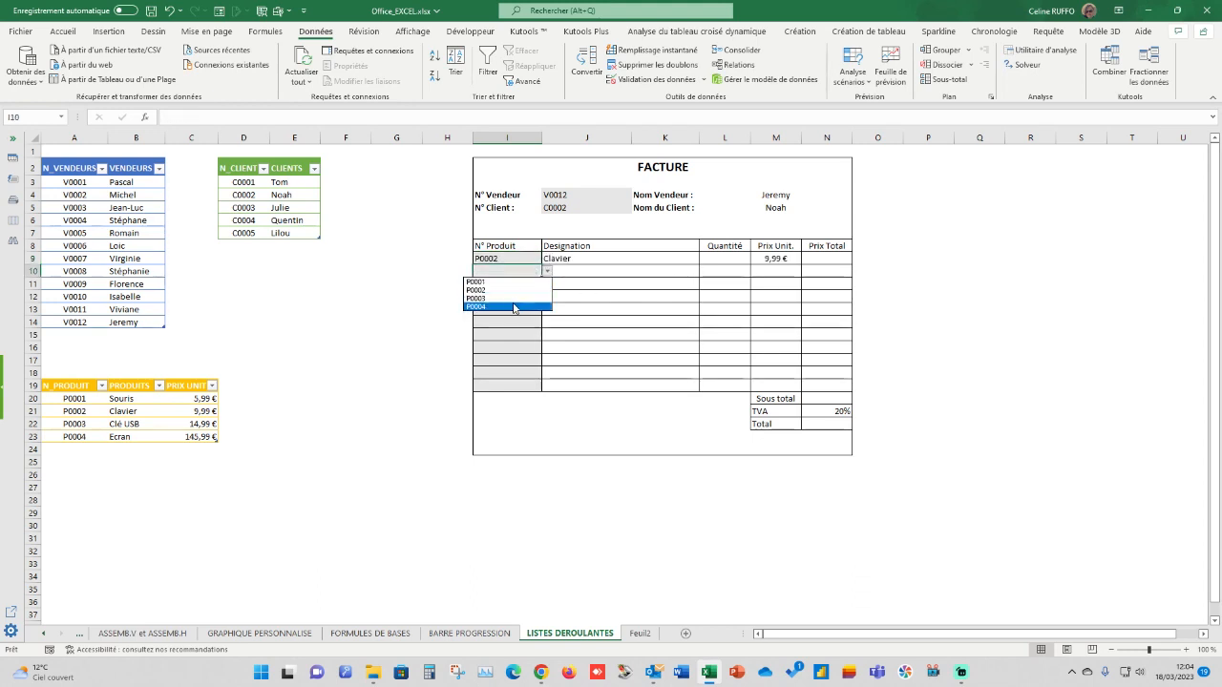
pyautogui.click(539, 307)
pyautogui.click(523, 306)
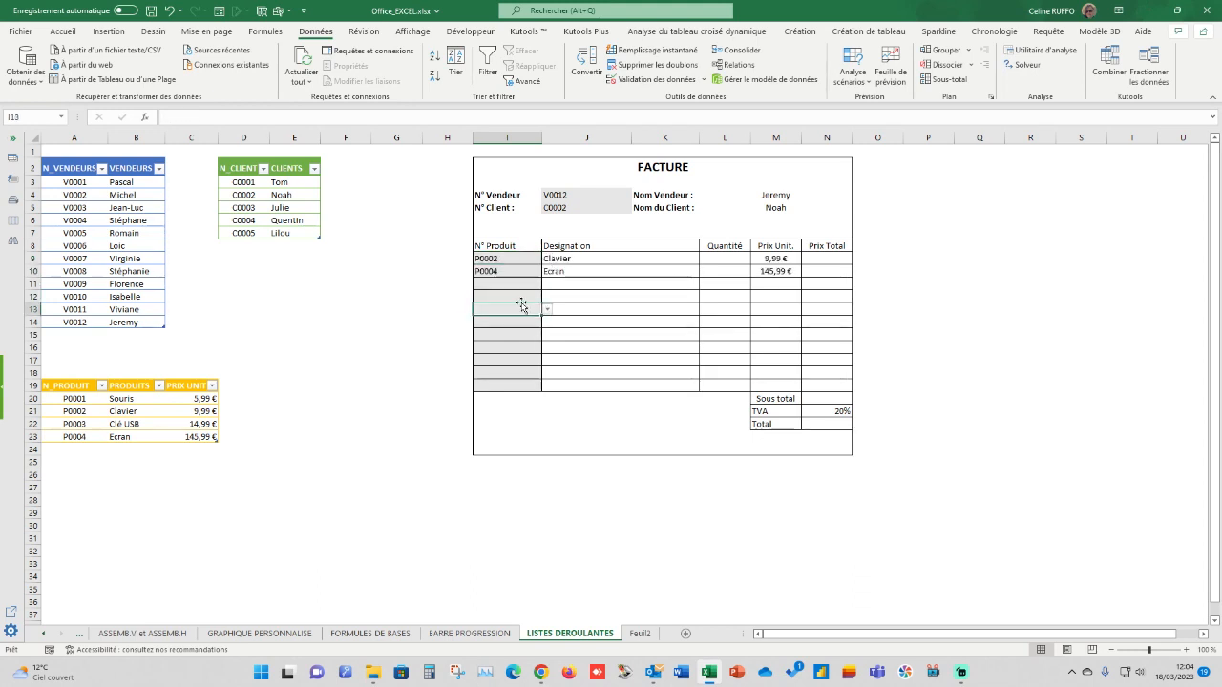
# - Enter a quantity of 1 in L9 and 2 in L10
pyautogui.click(726, 258)
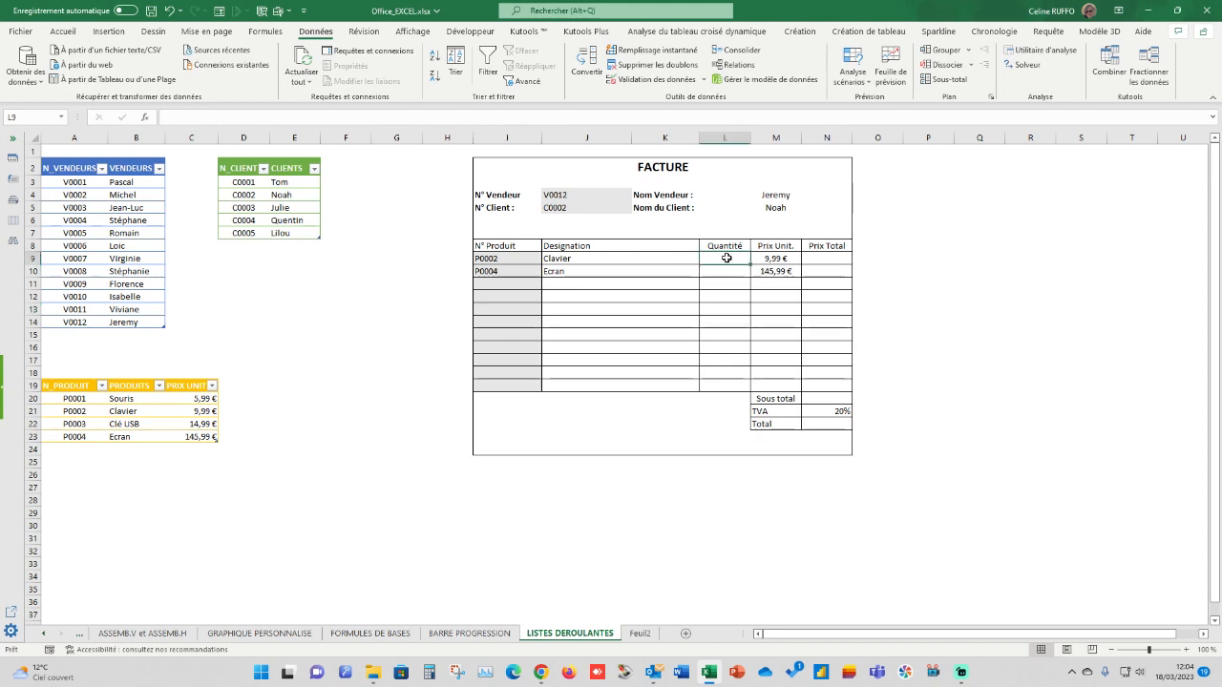
pyautogui.write('1')
pyautogui.press('Return')
pyautogui.write('2')
pyautogui.press('Return')
pyautogui.click(999, 364)
# - Shade the quantity cells L9:L19 with the same light grey fill as the product number cells
pyautogui.moveTo(725, 258); pyautogui.dragTo(724, 383)
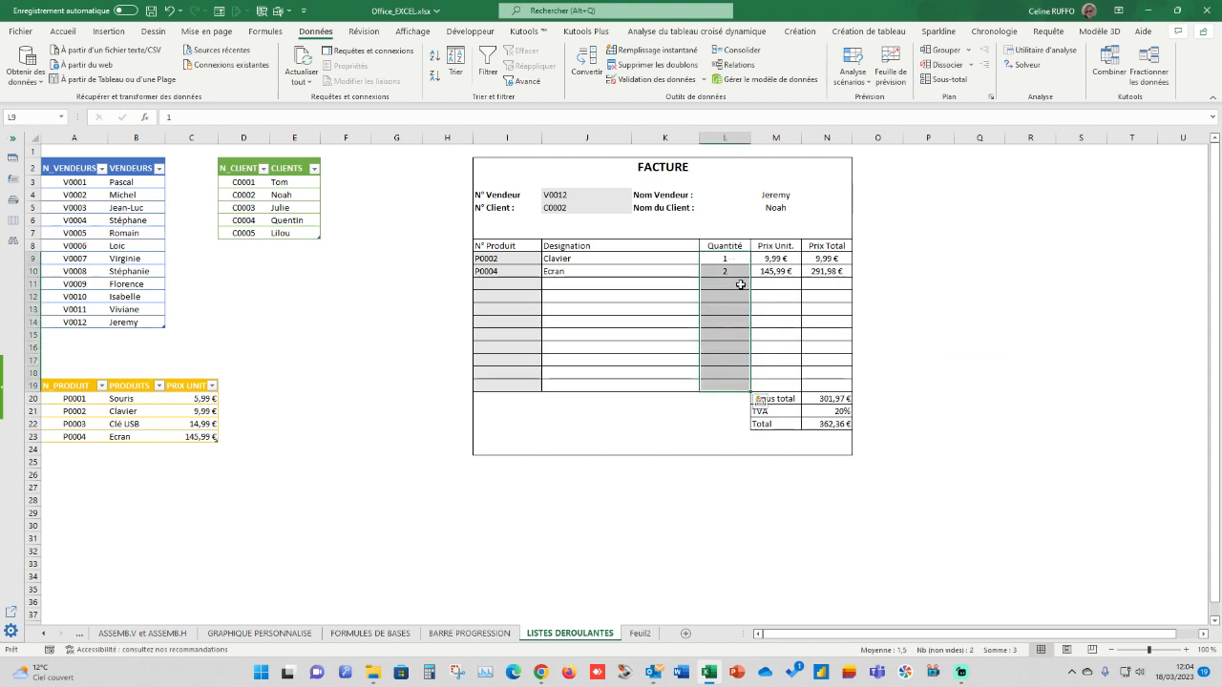
pyautogui.click(63, 31)
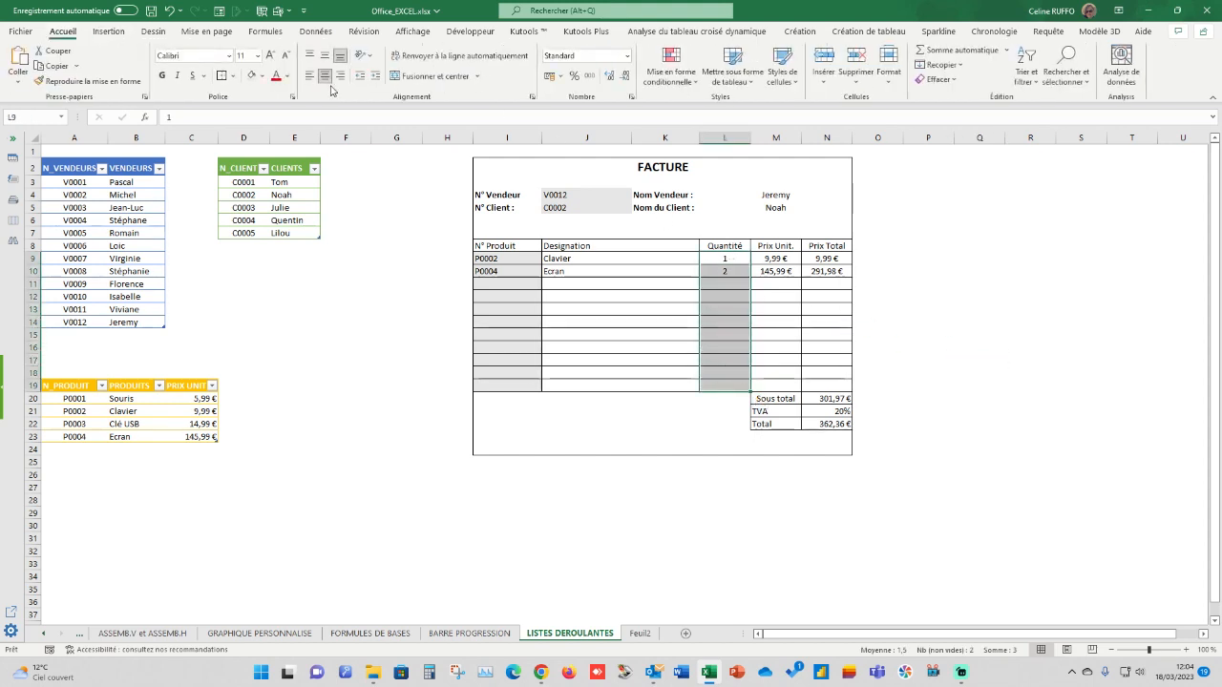
pyautogui.click(962, 324)
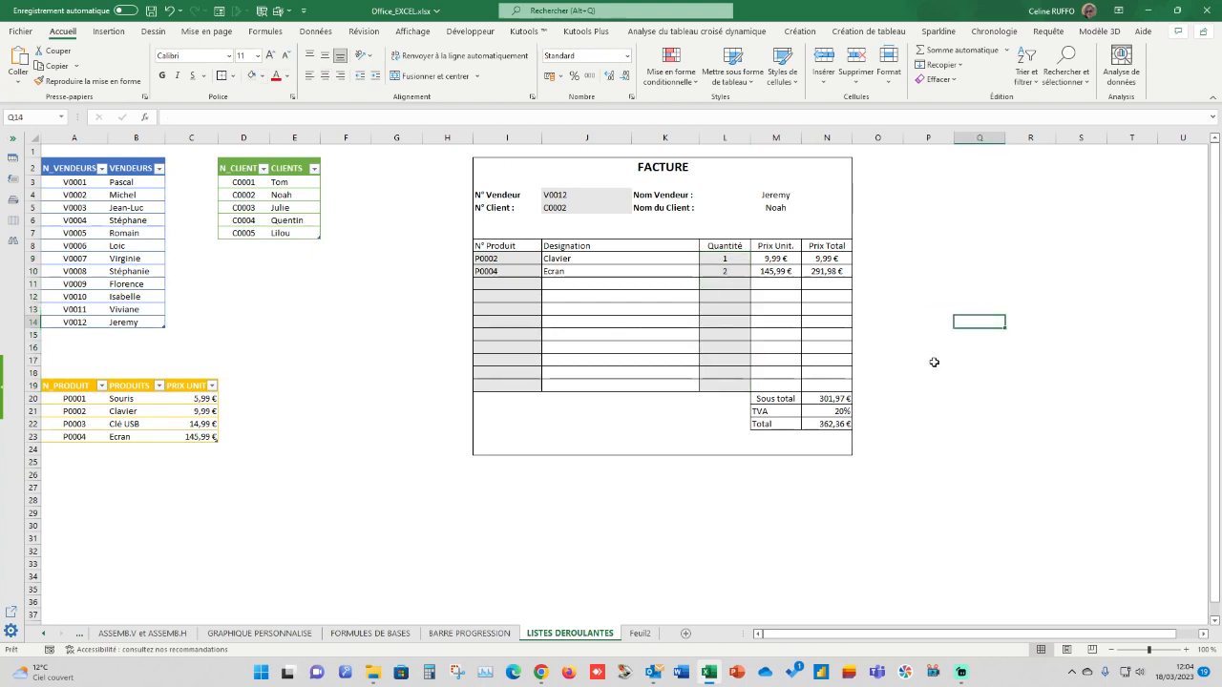